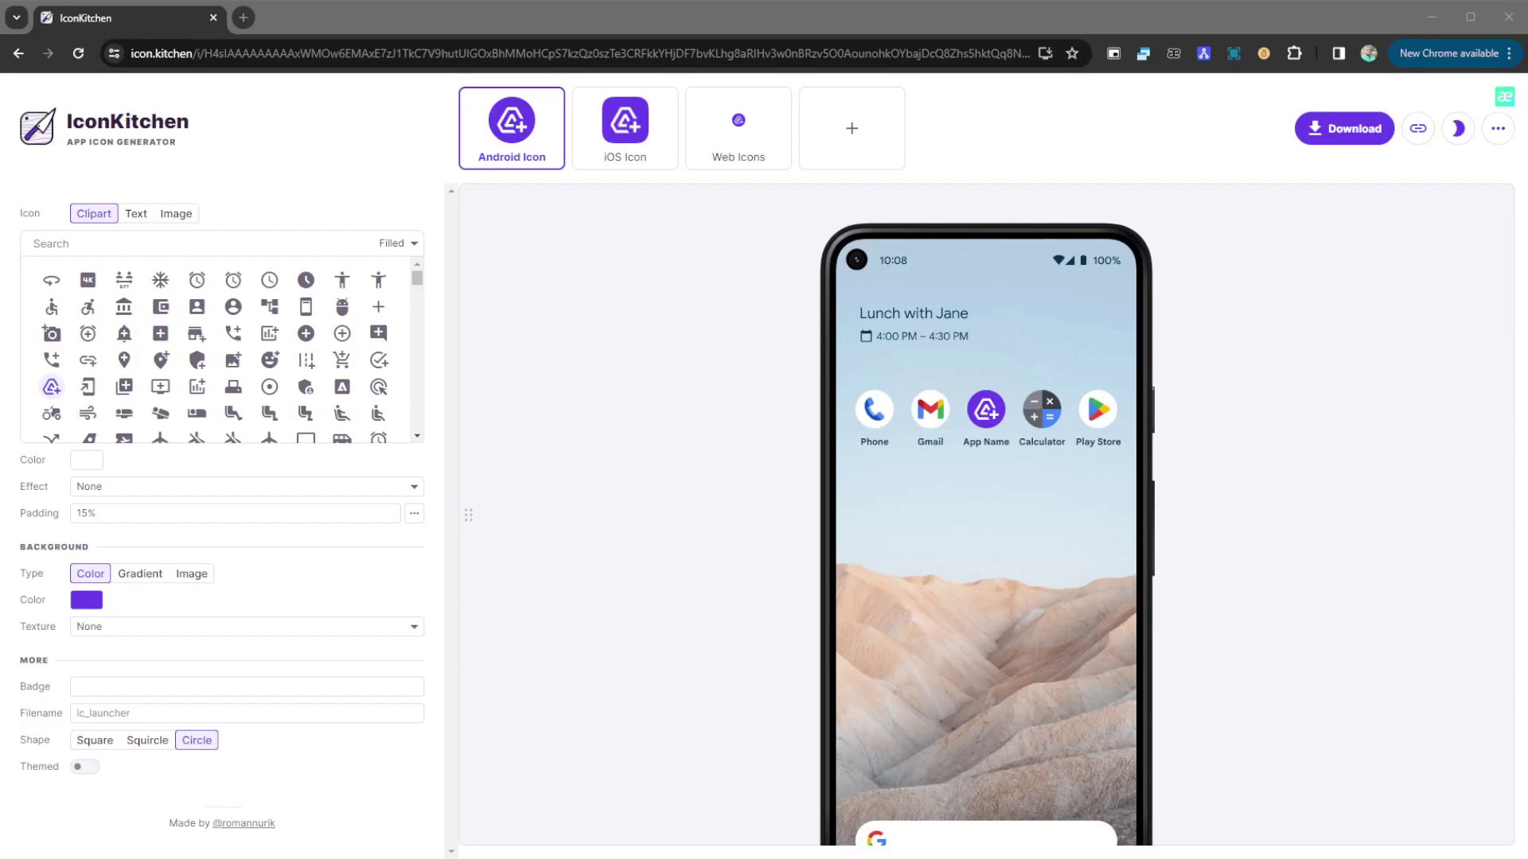
Preview the clipart icon as iOS and web icons, ending back on the Android phone preview
click(1343, 570)
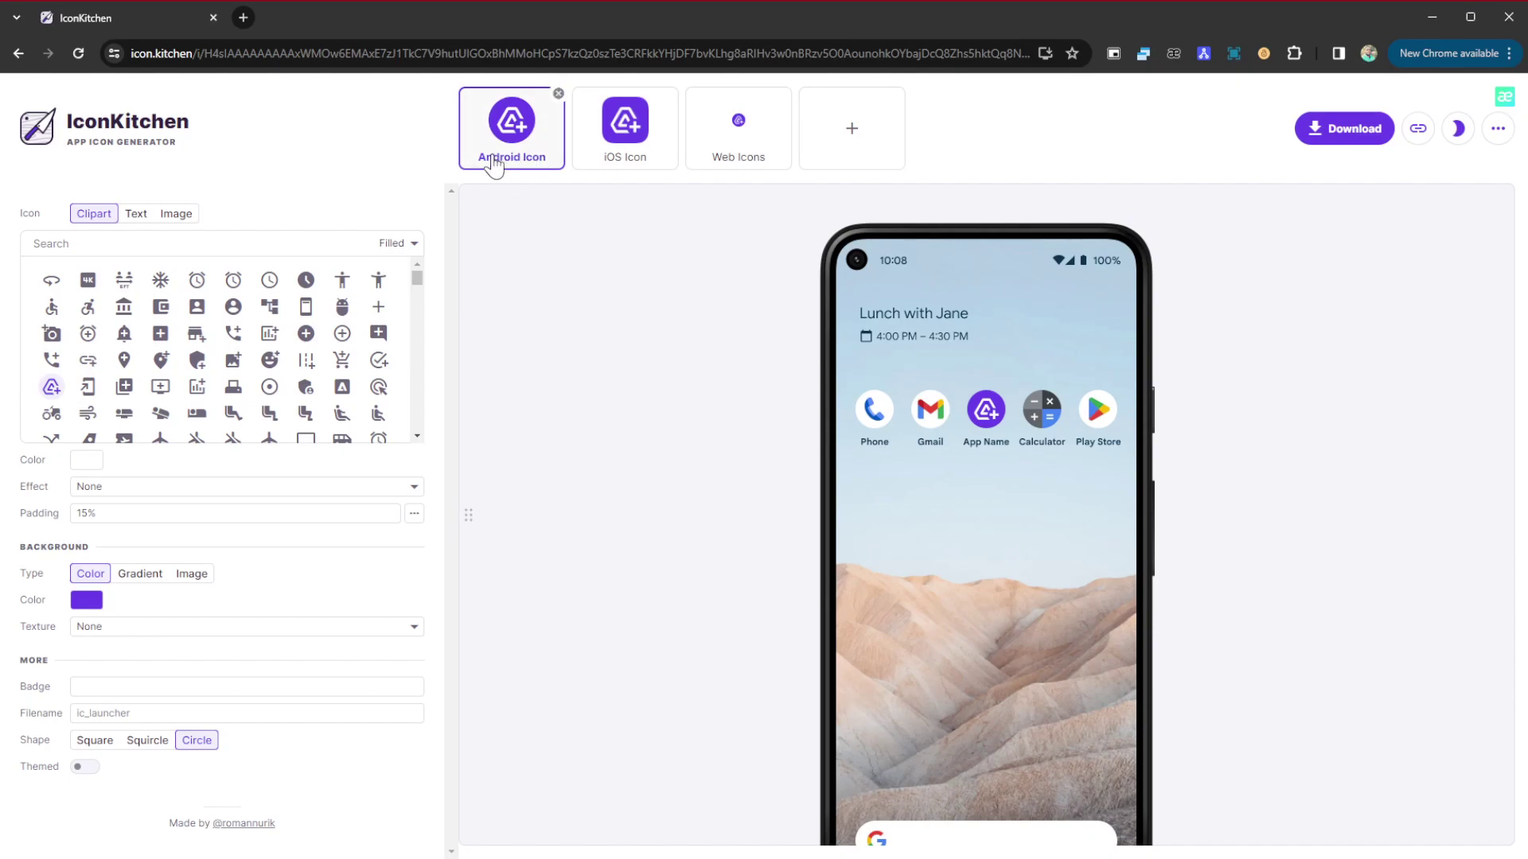
click(634, 139)
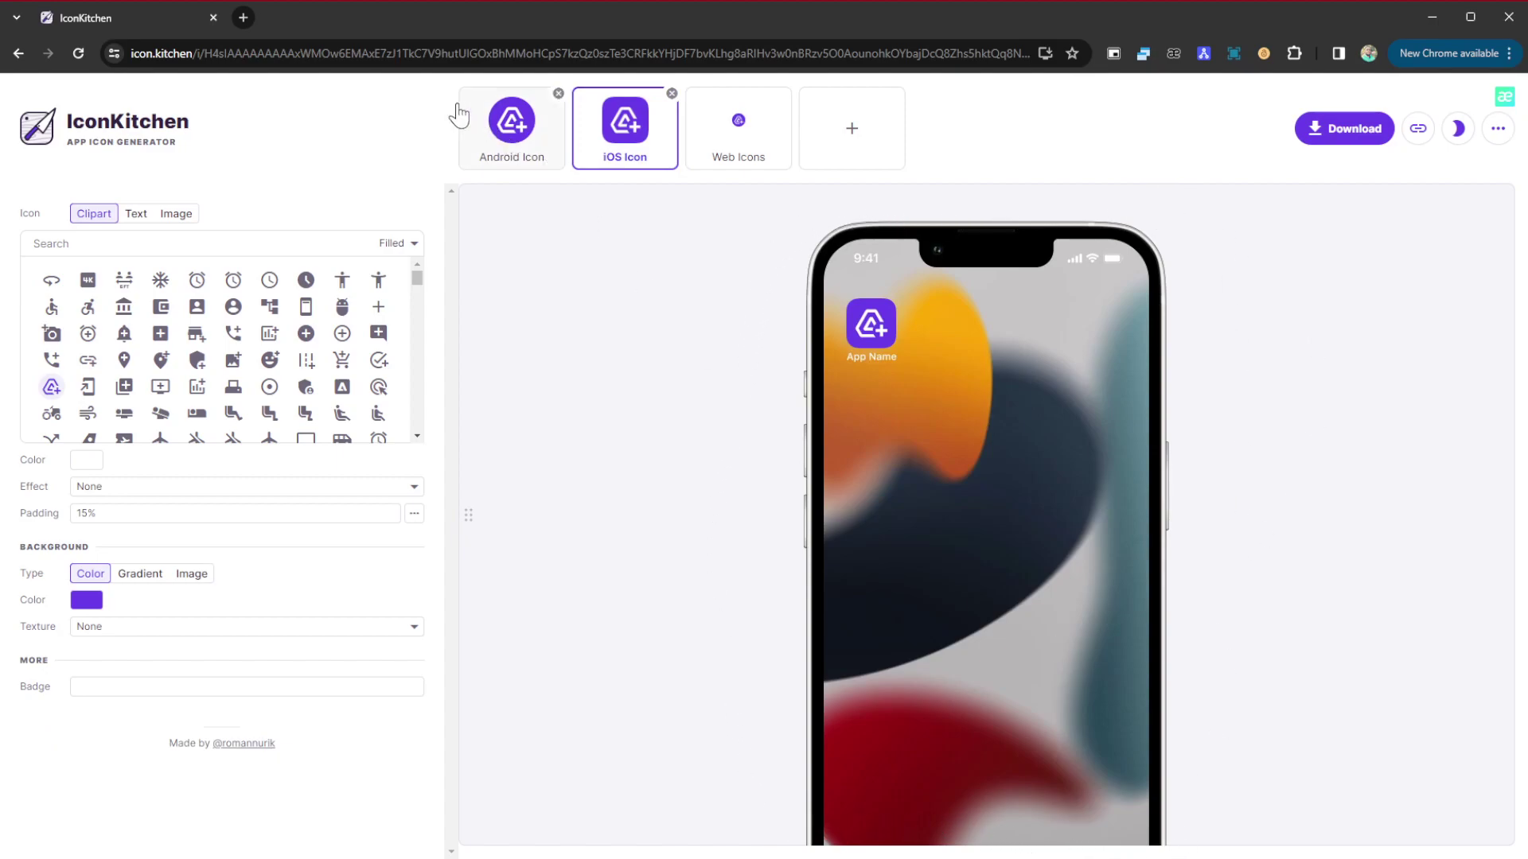
click(536, 160)
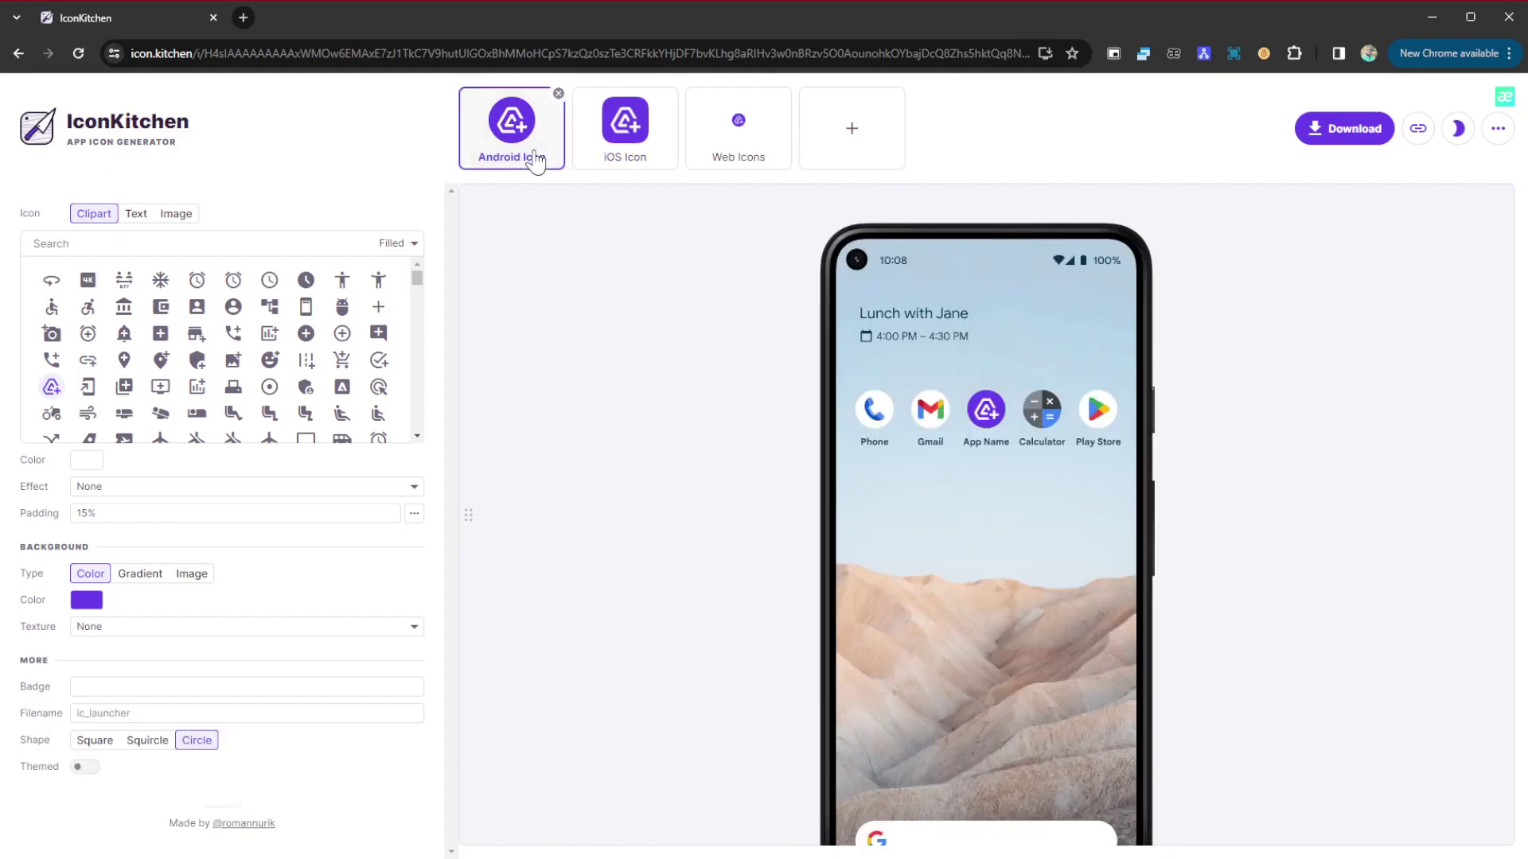
click(608, 172)
click(724, 175)
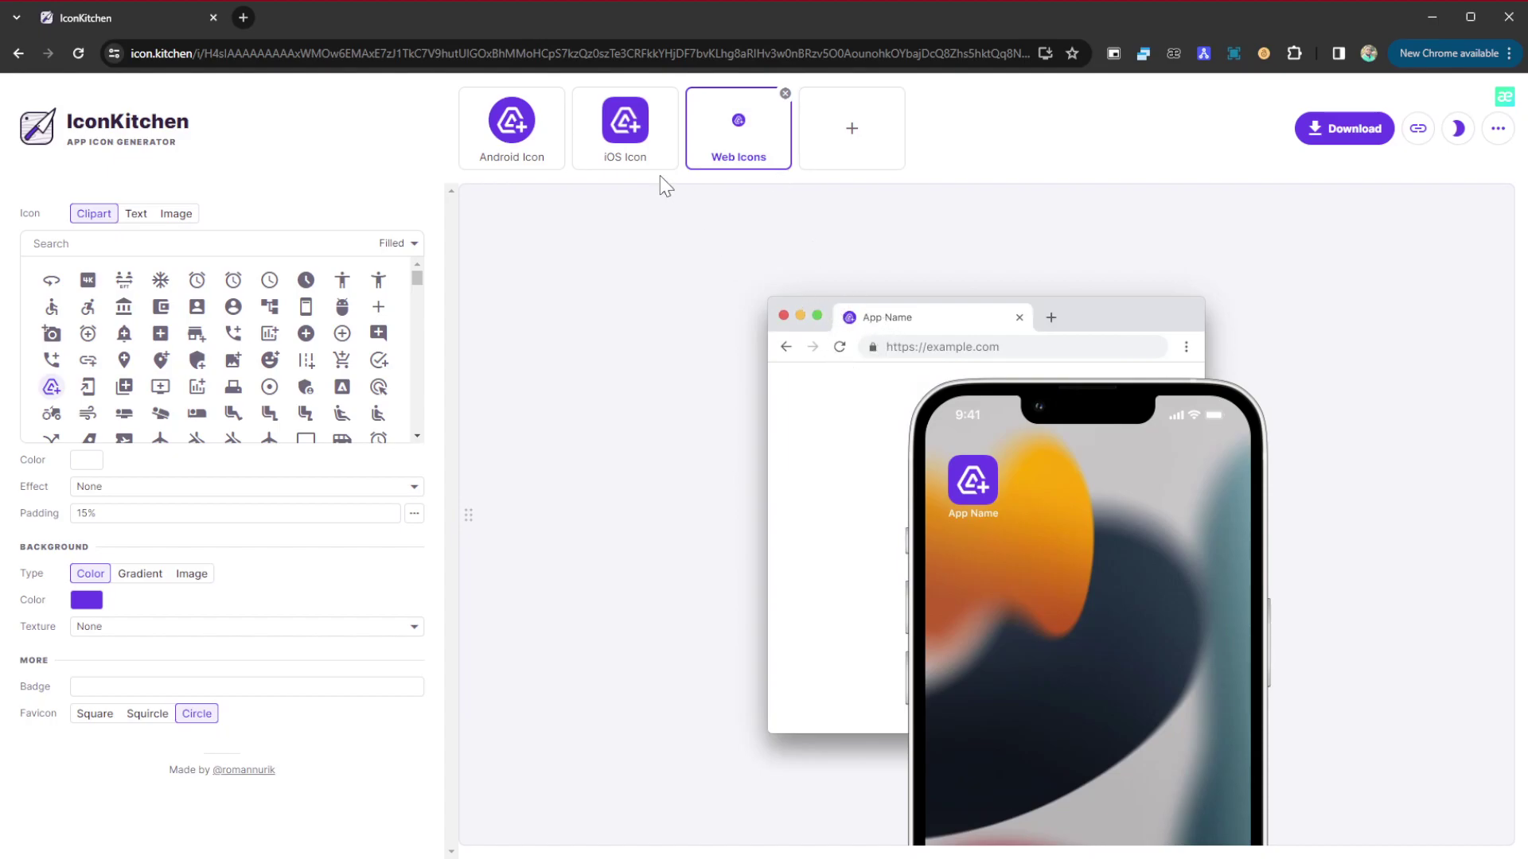
click(503, 146)
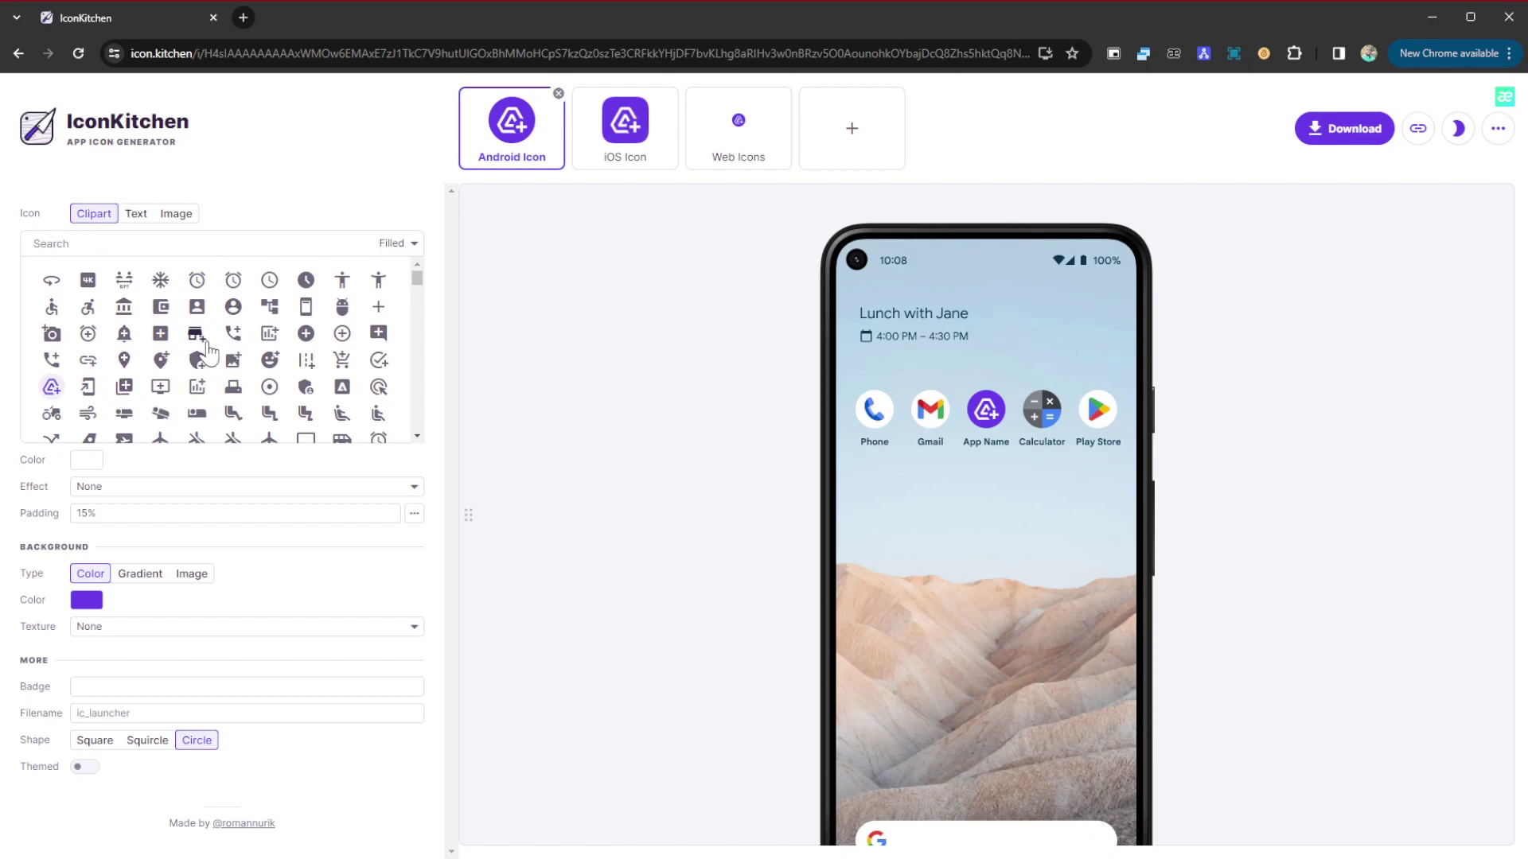
Switch the icon source to Text, after briefly trying Image, so previews show 'Aa'
scroll(223, 366, down, 2)
scroll(227, 370, down, 2)
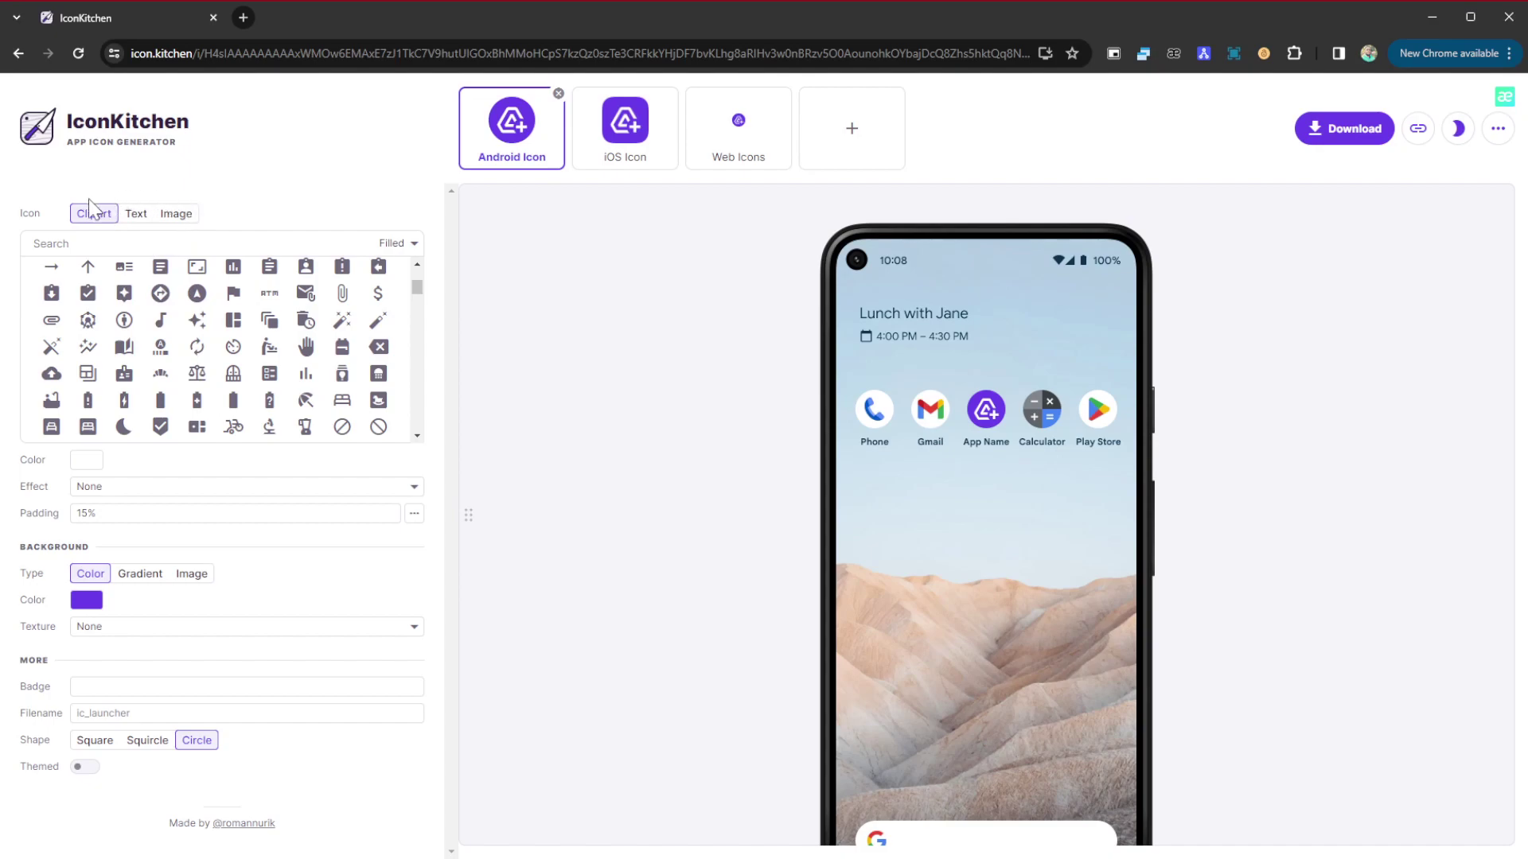
scroll(106, 267, up, 1)
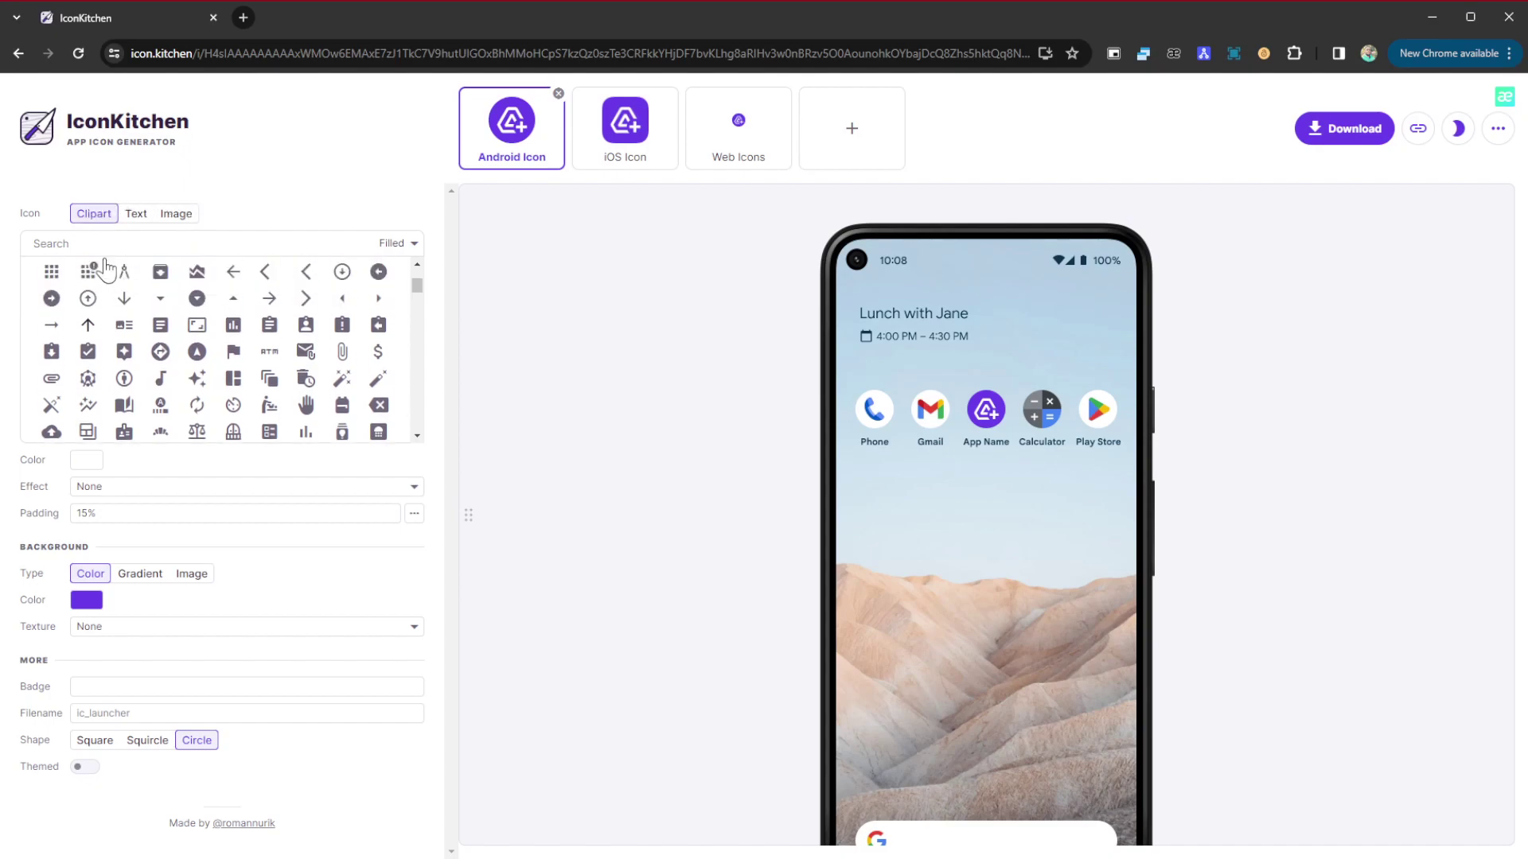
click(136, 220)
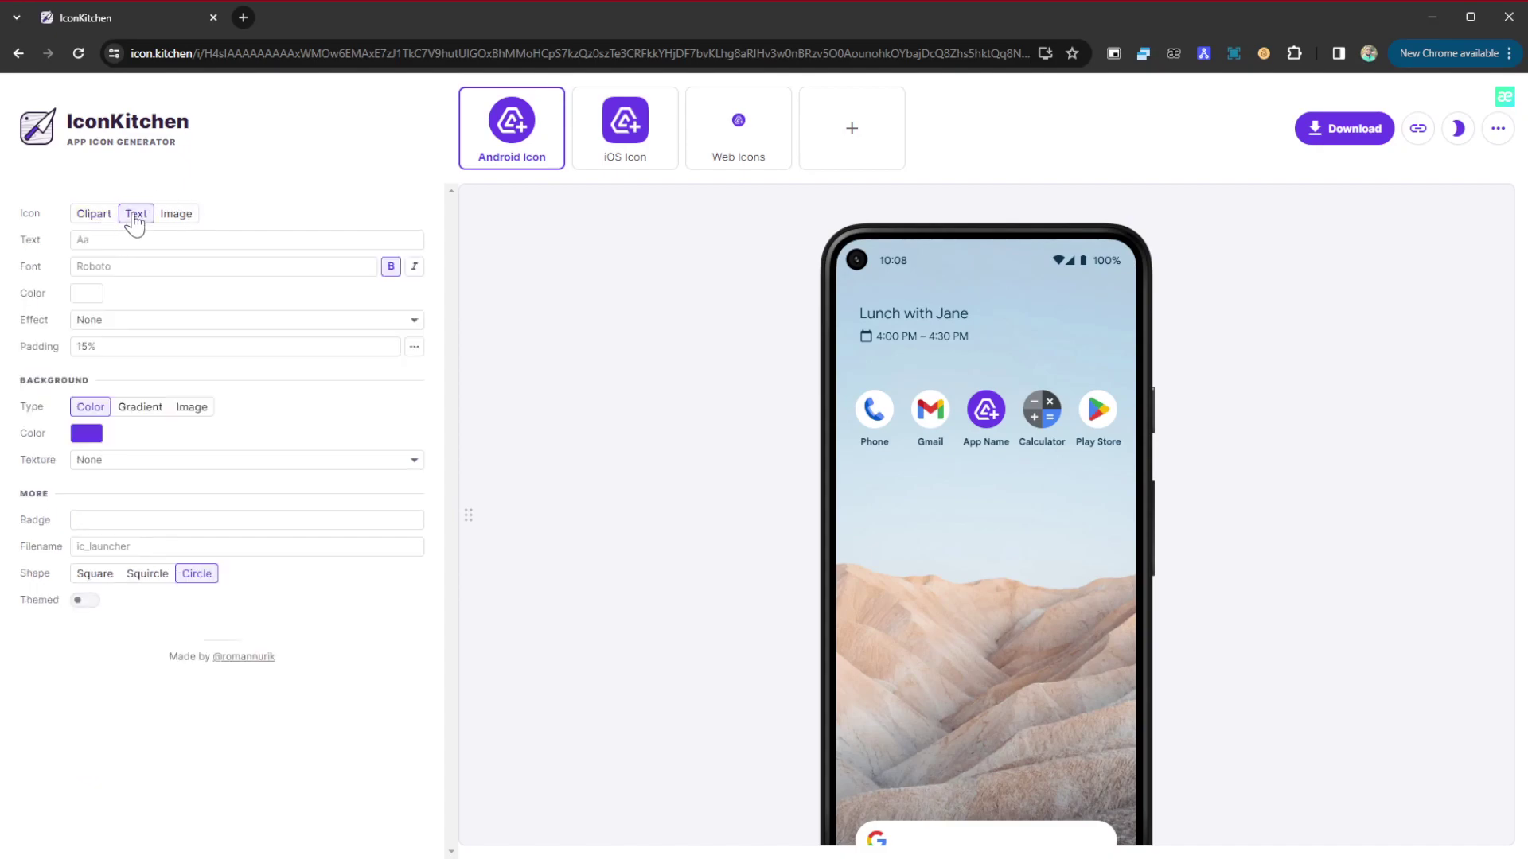
click(177, 223)
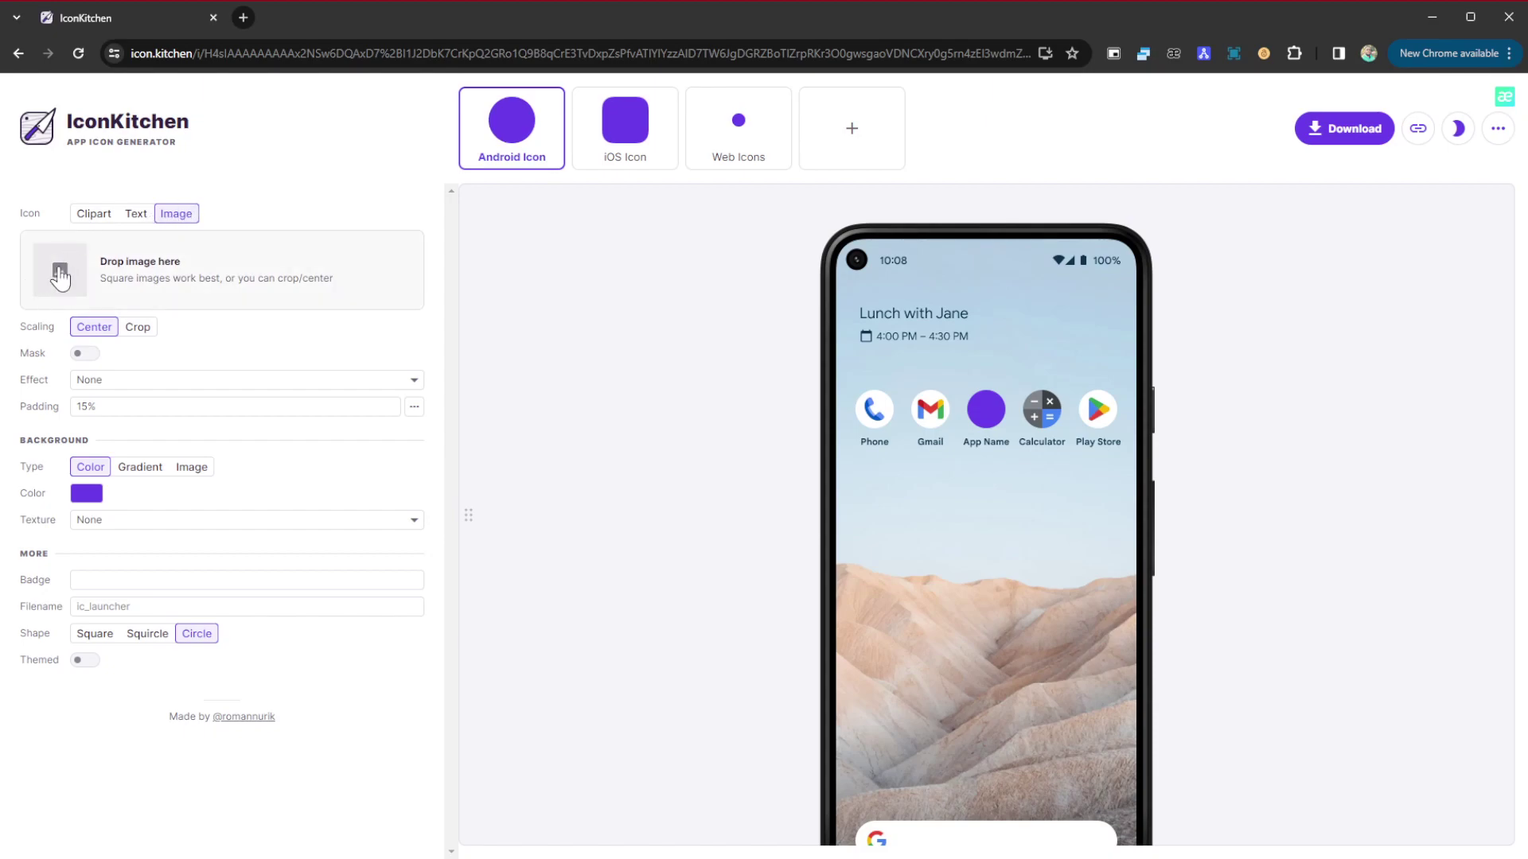
click(127, 221)
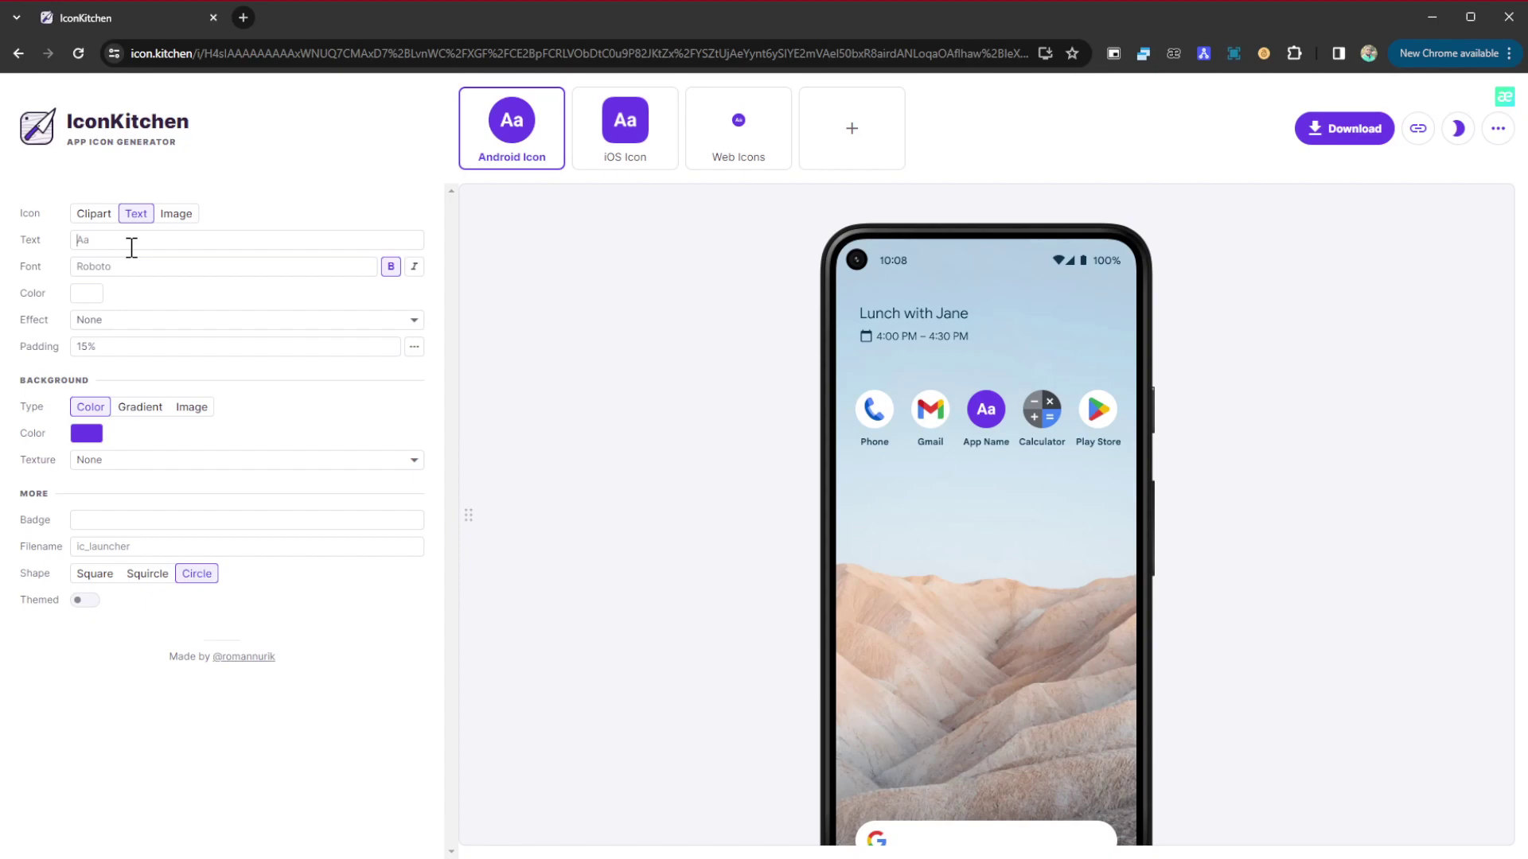
Enter 'Restau' as the icon text, correcting a typo along the way
text(Reas)
key(BackSpace)
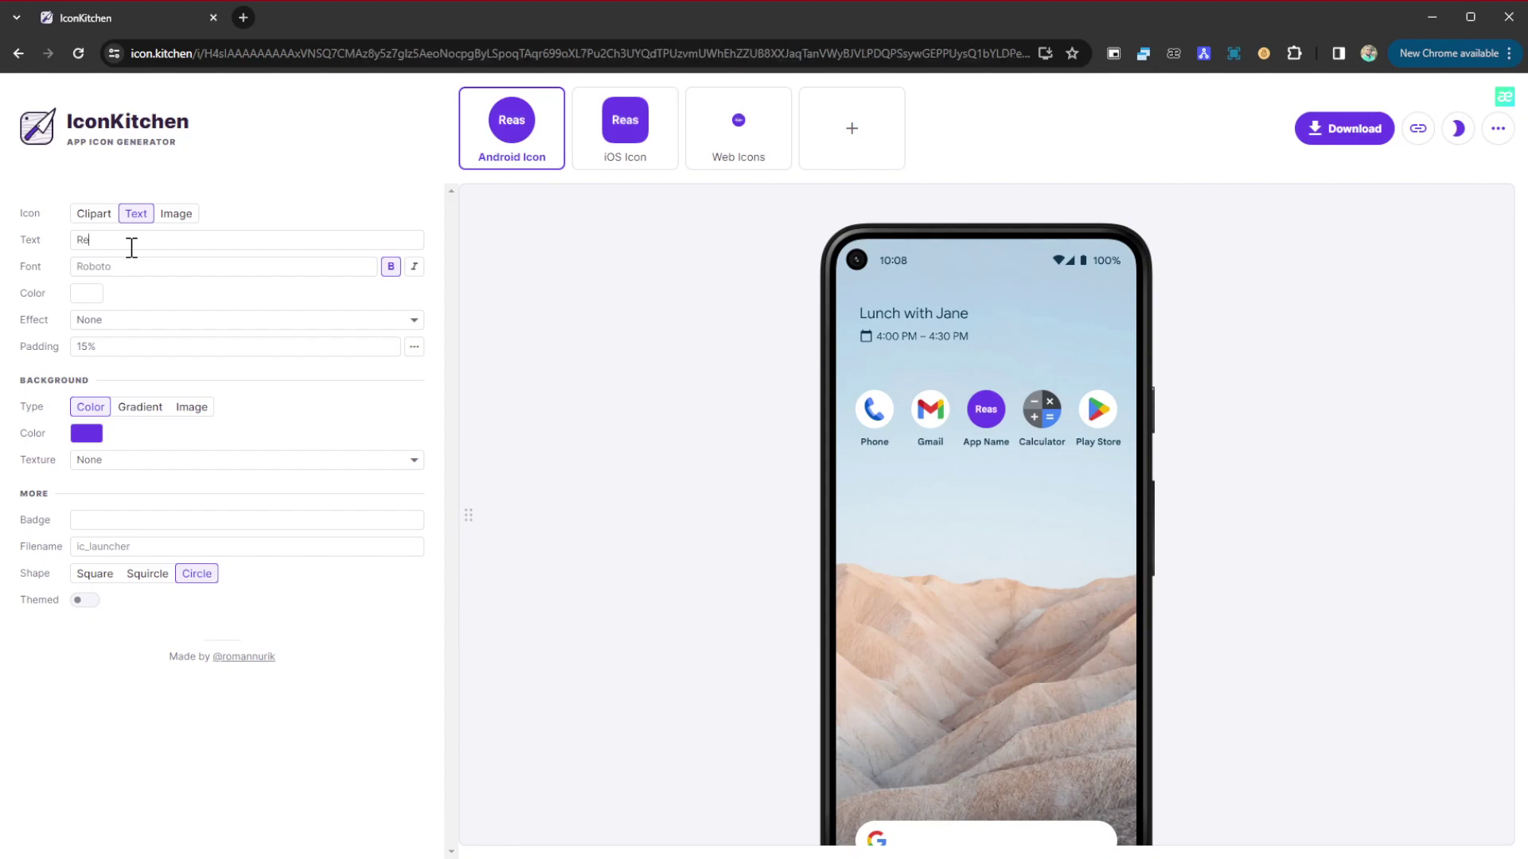
text(stau)
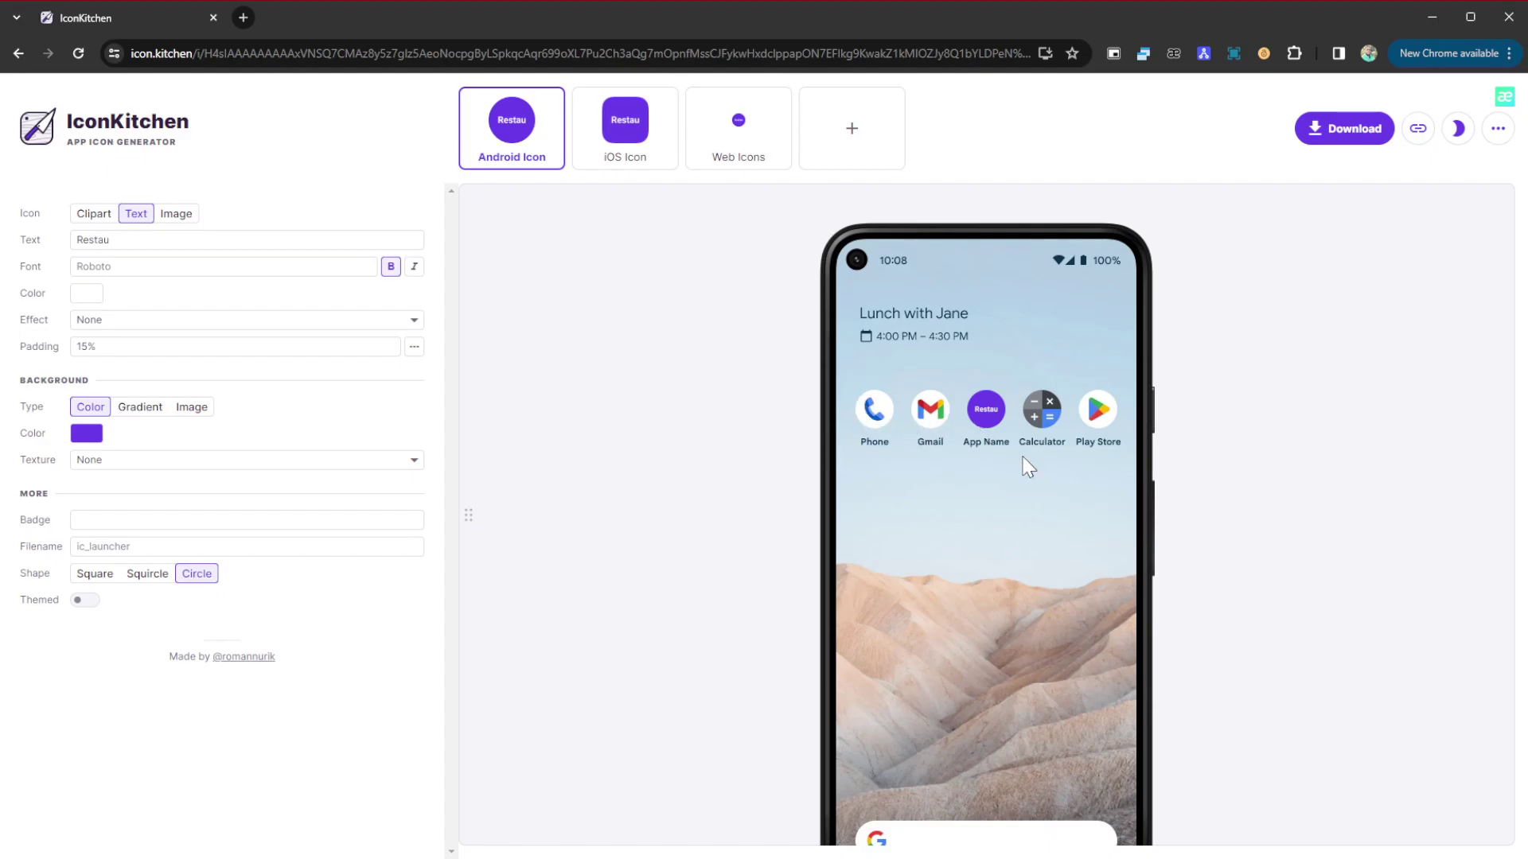
Return to Clipart, search 'food' and pick the burger-and-drink fast-food clipart
click(92, 215)
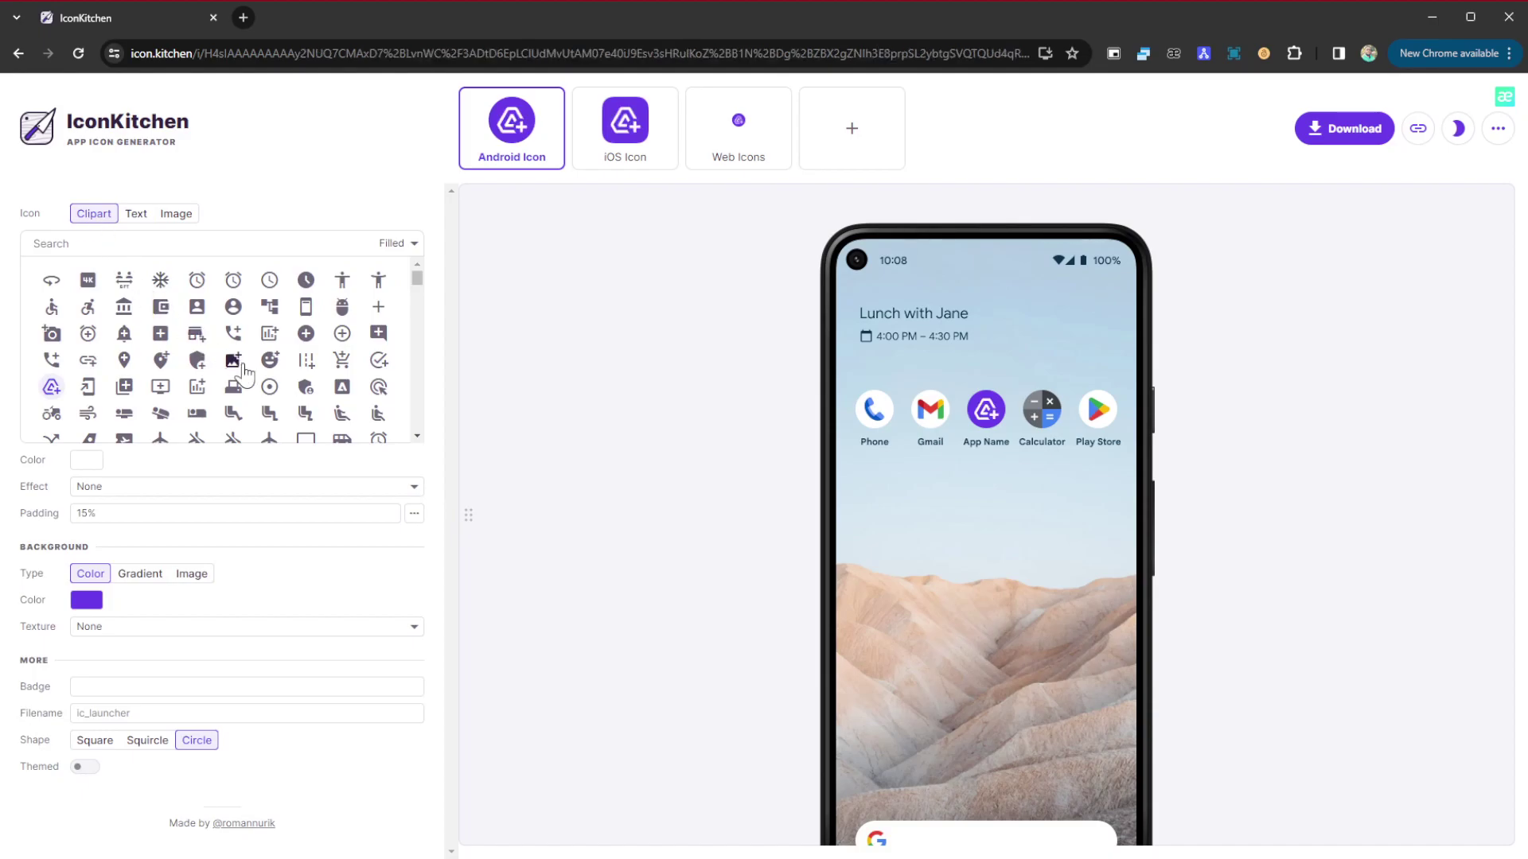
scroll(372, 376, down, 2)
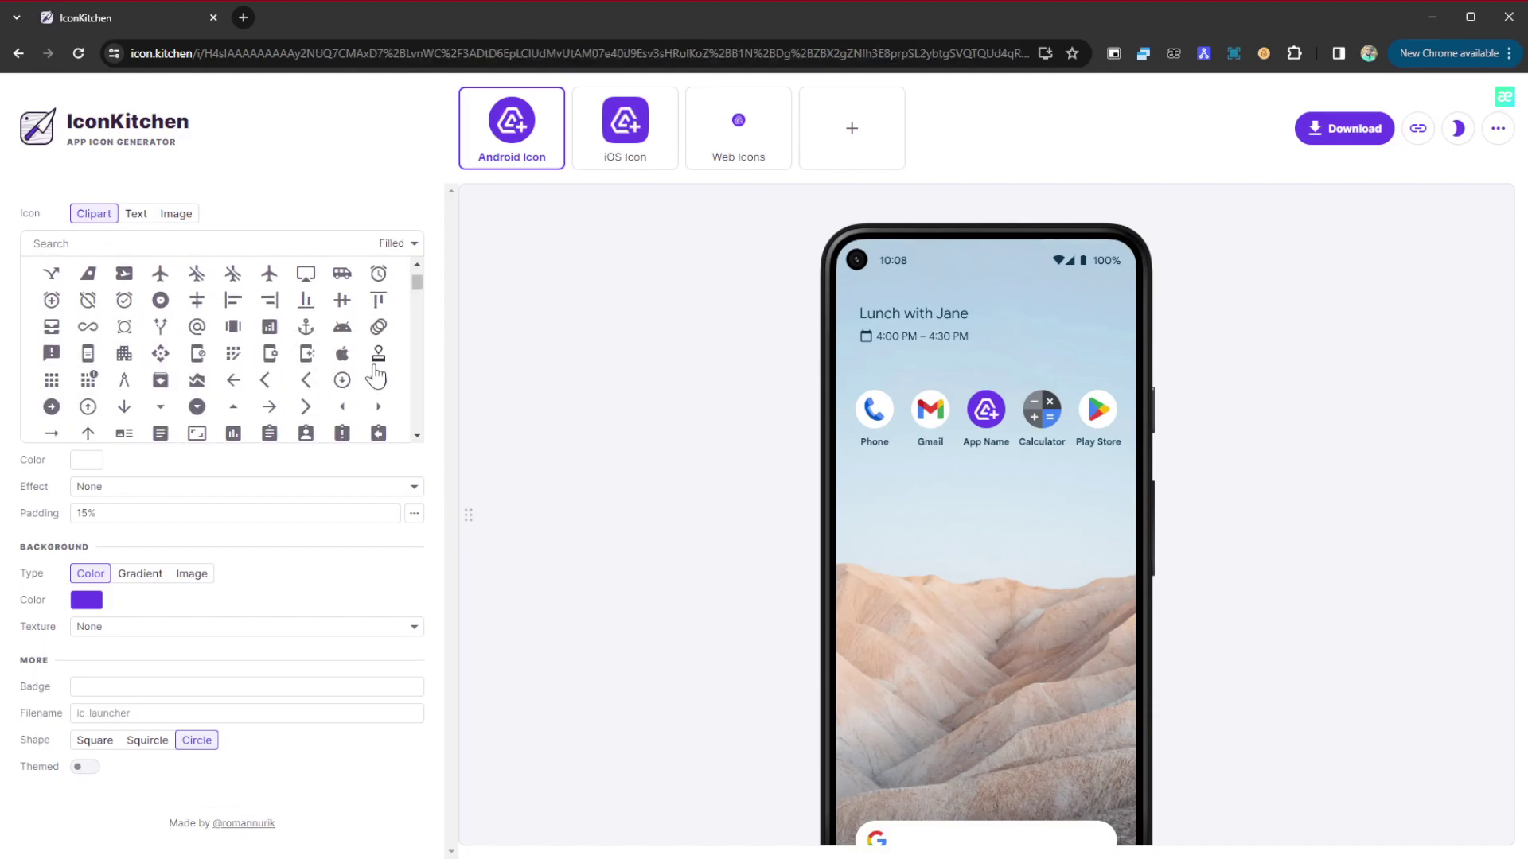
scroll(376, 375, down, 10)
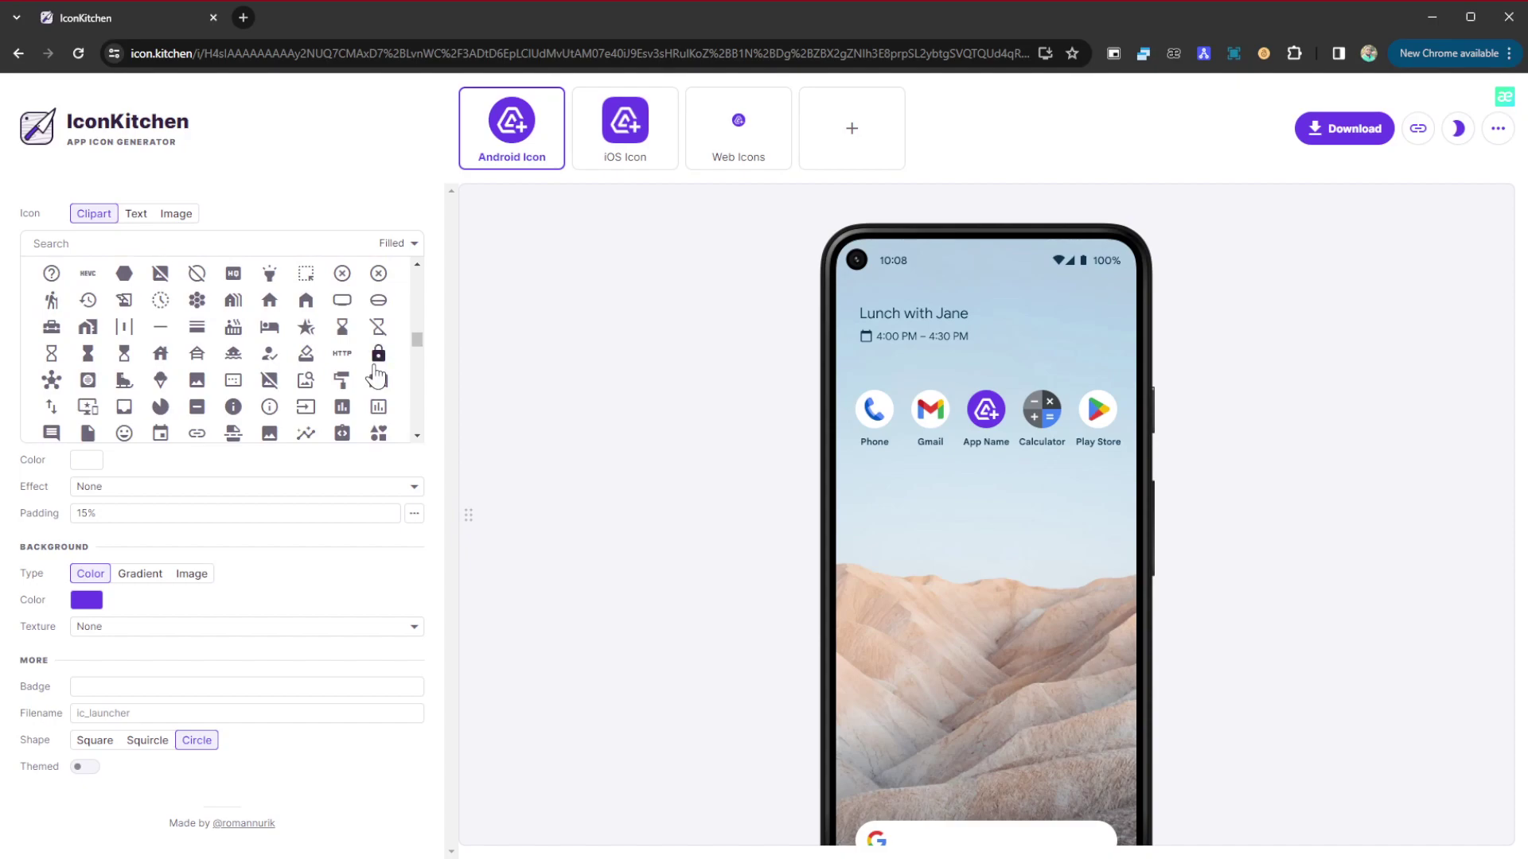
scroll(376, 375, down, 10)
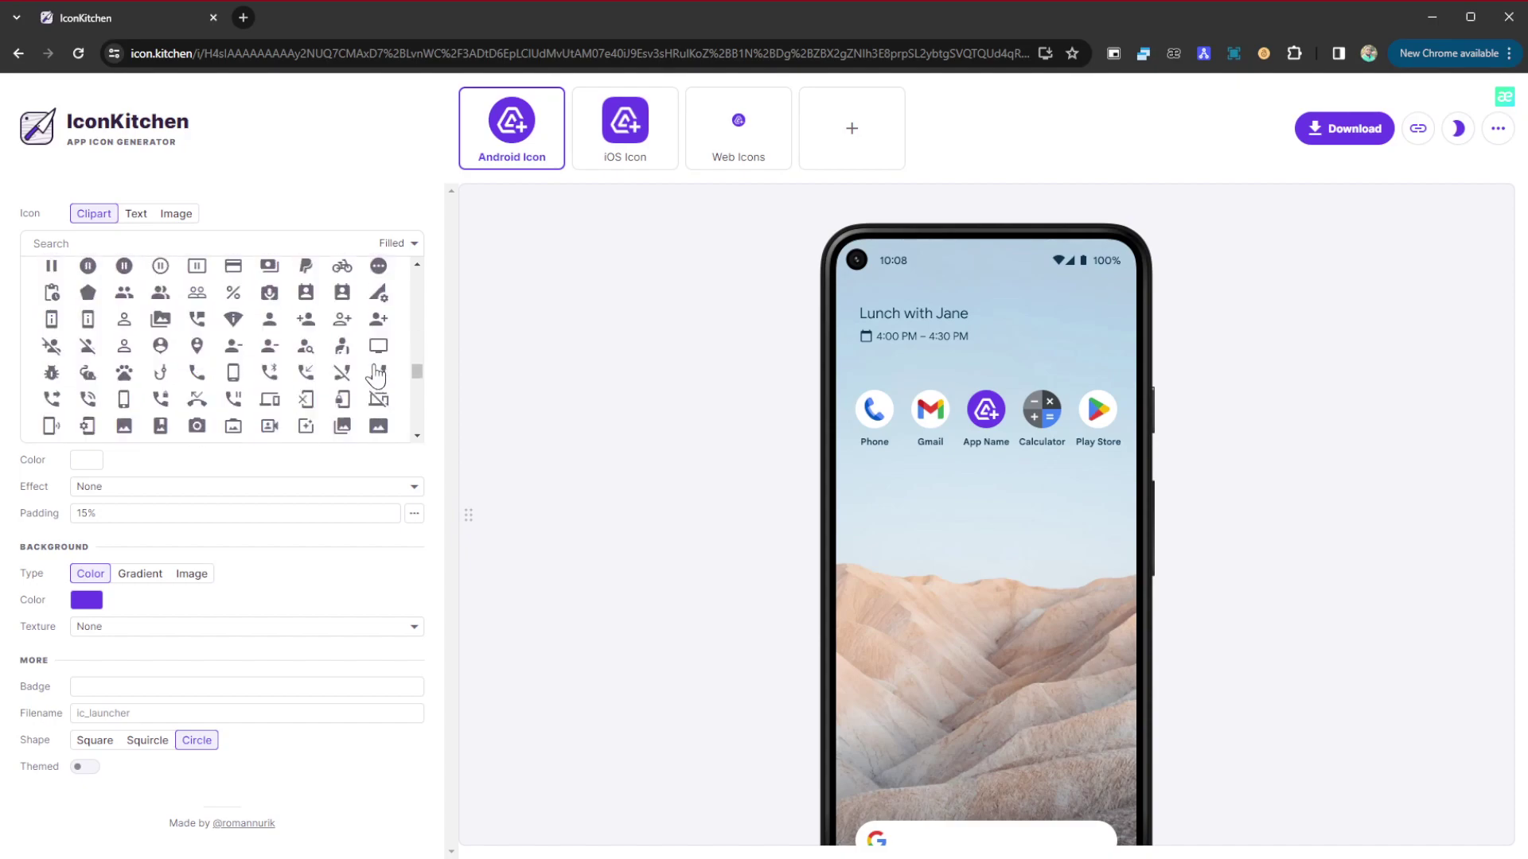
scroll(377, 375, down, 2)
text(food)
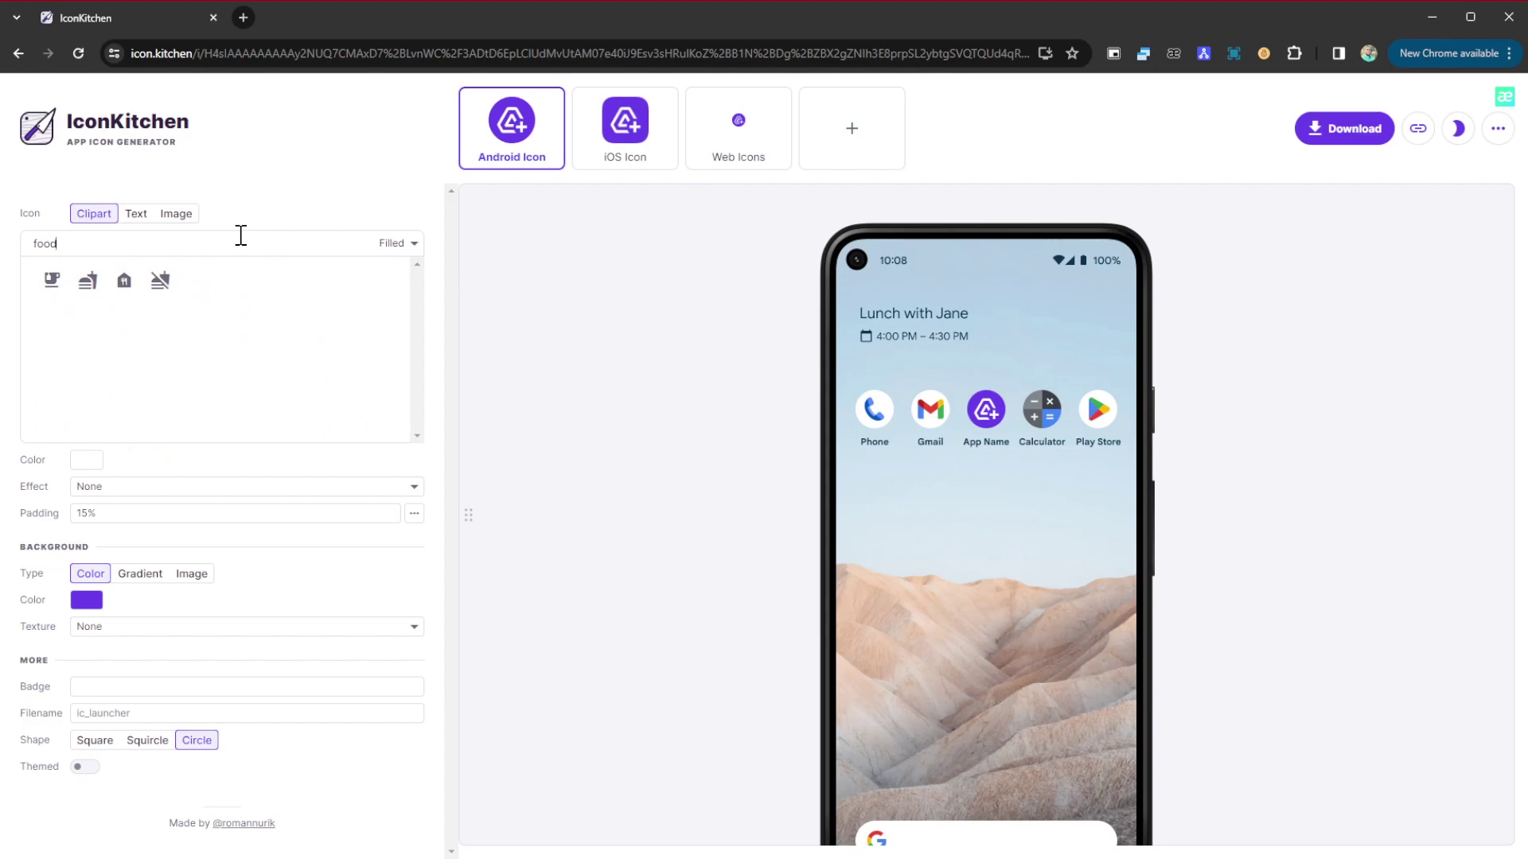
click(87, 280)
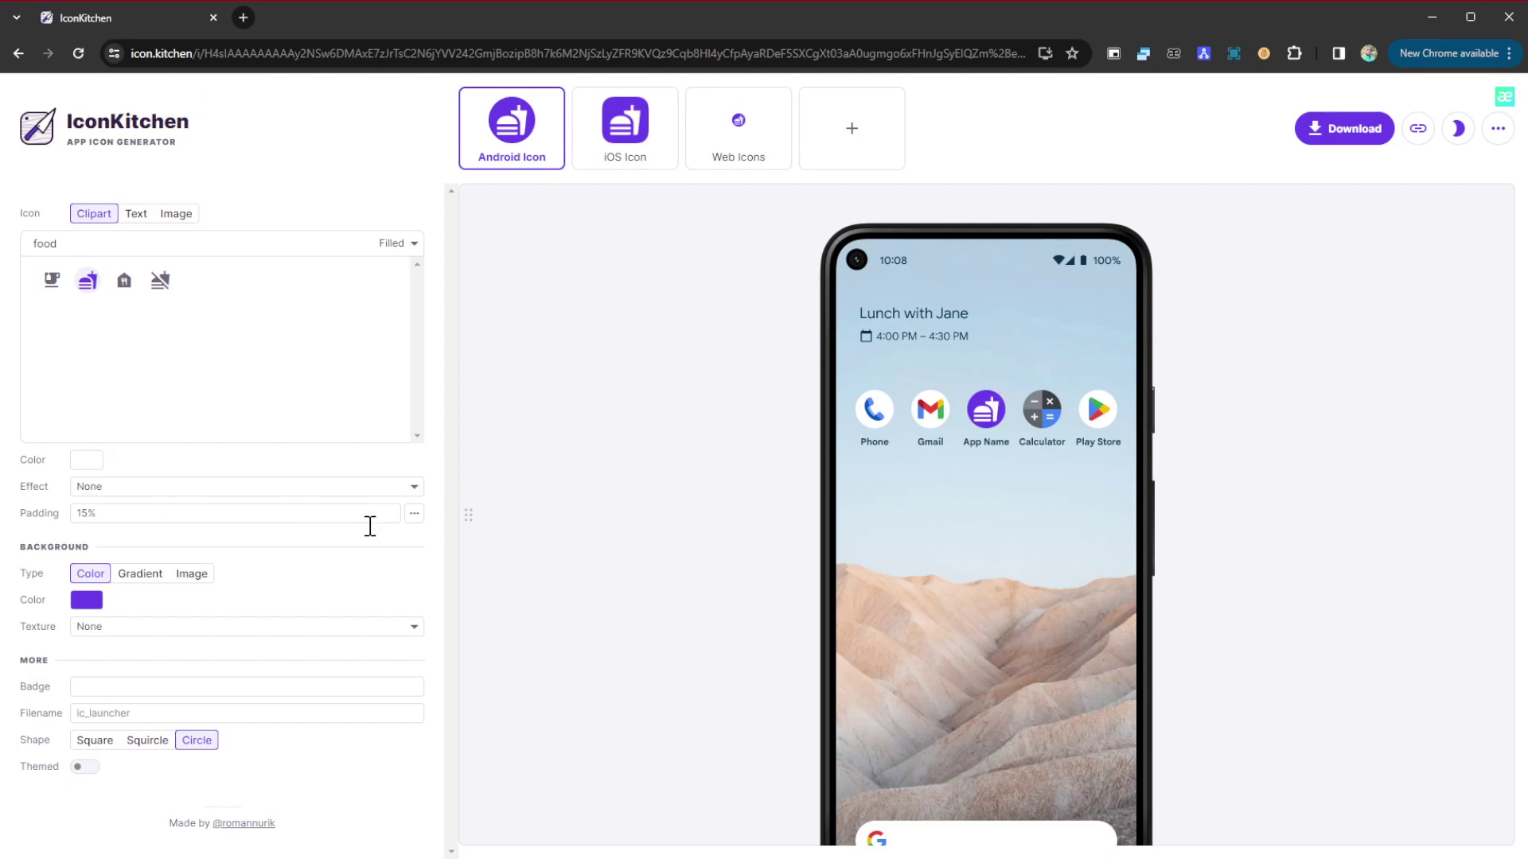
Keep one unified padding value and set the clipart padding to 23%
click(414, 514)
click(415, 516)
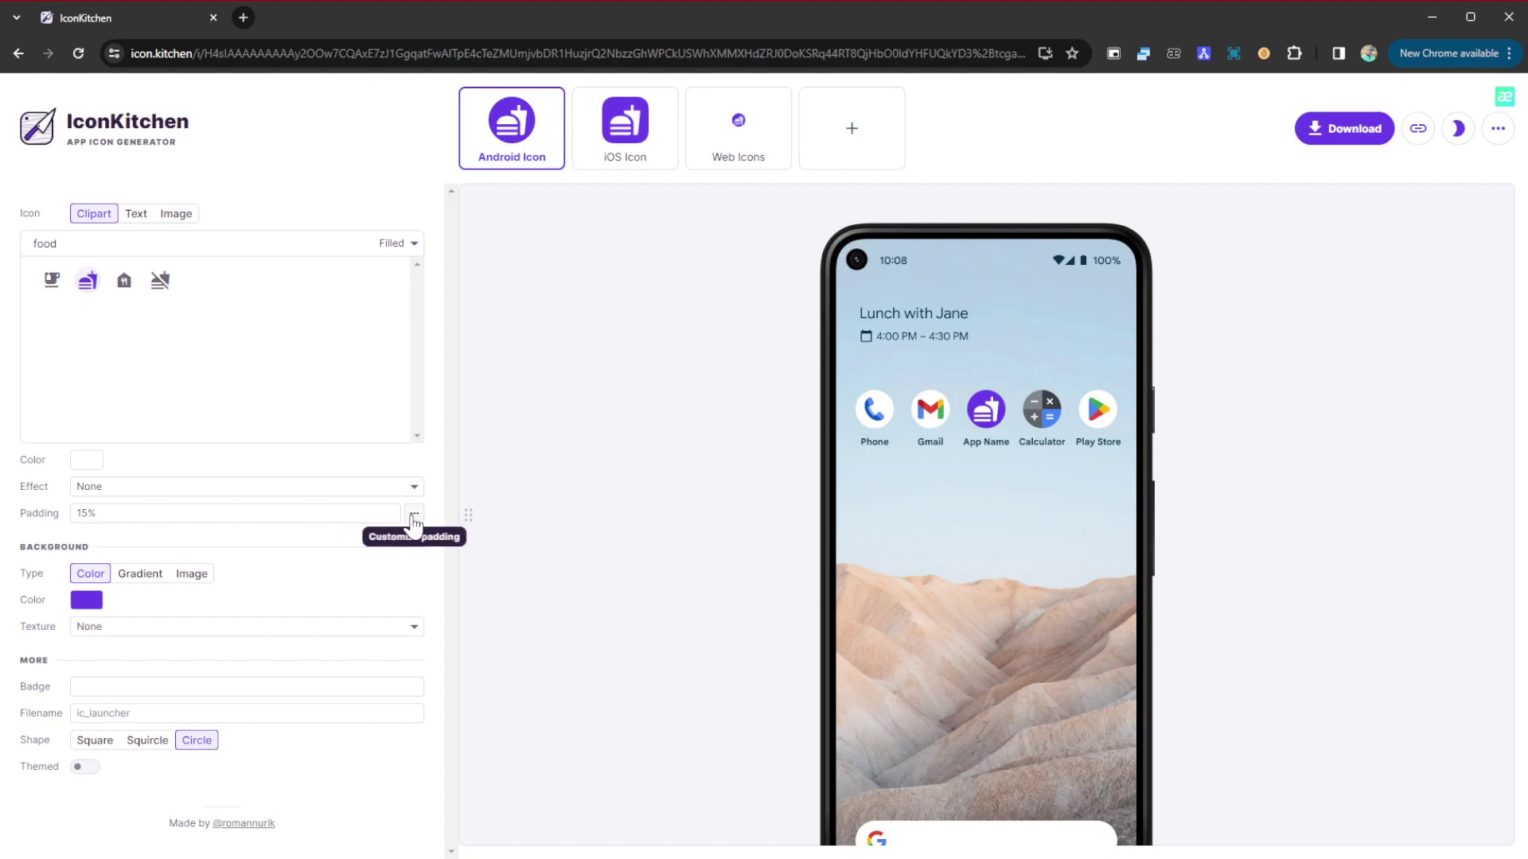
click(414, 516)
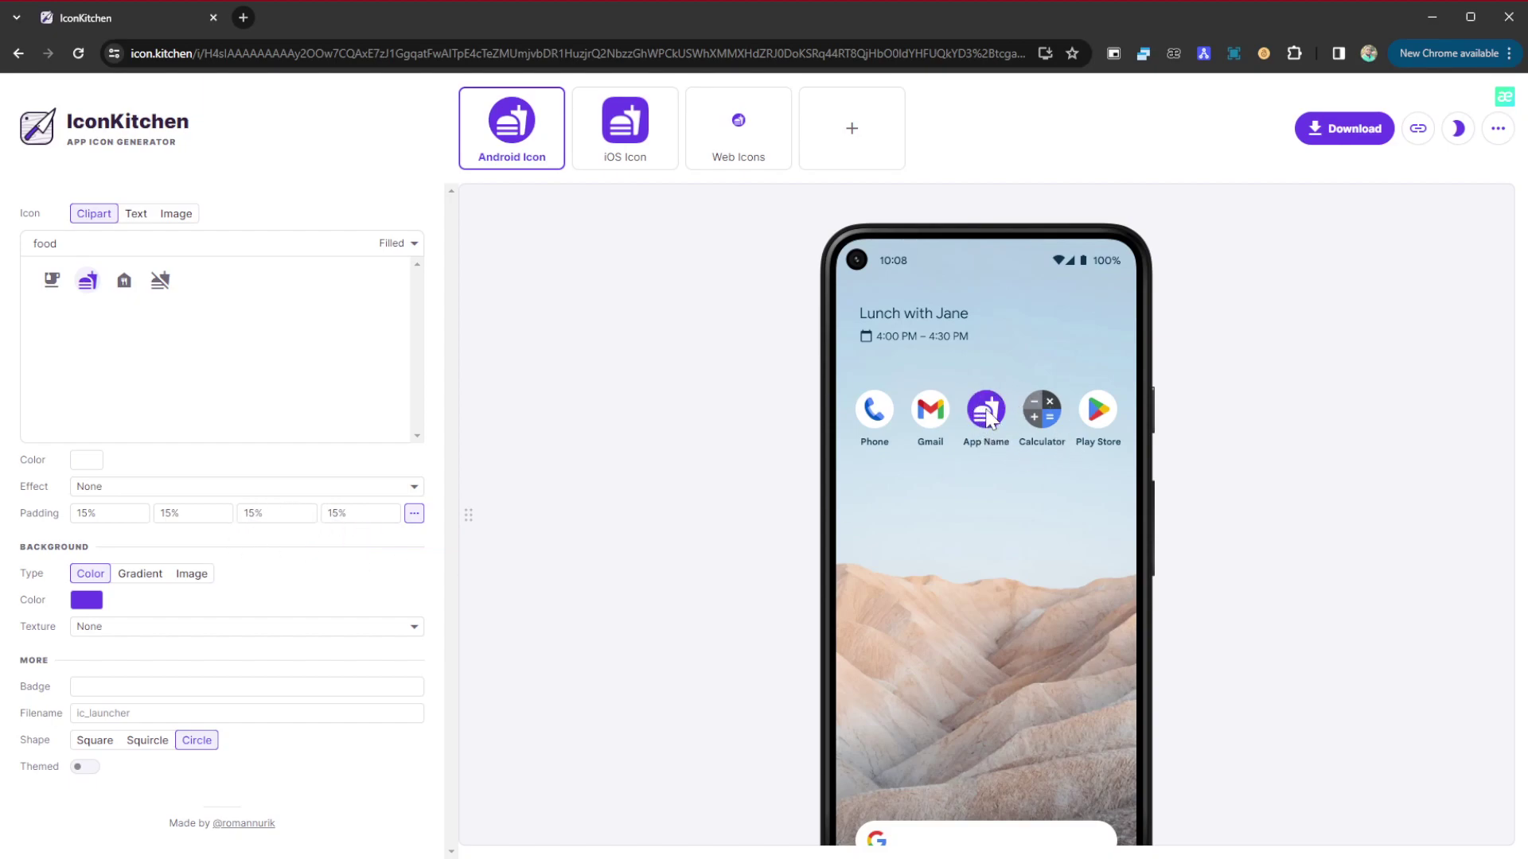
click(414, 513)
key(shift+Tab)
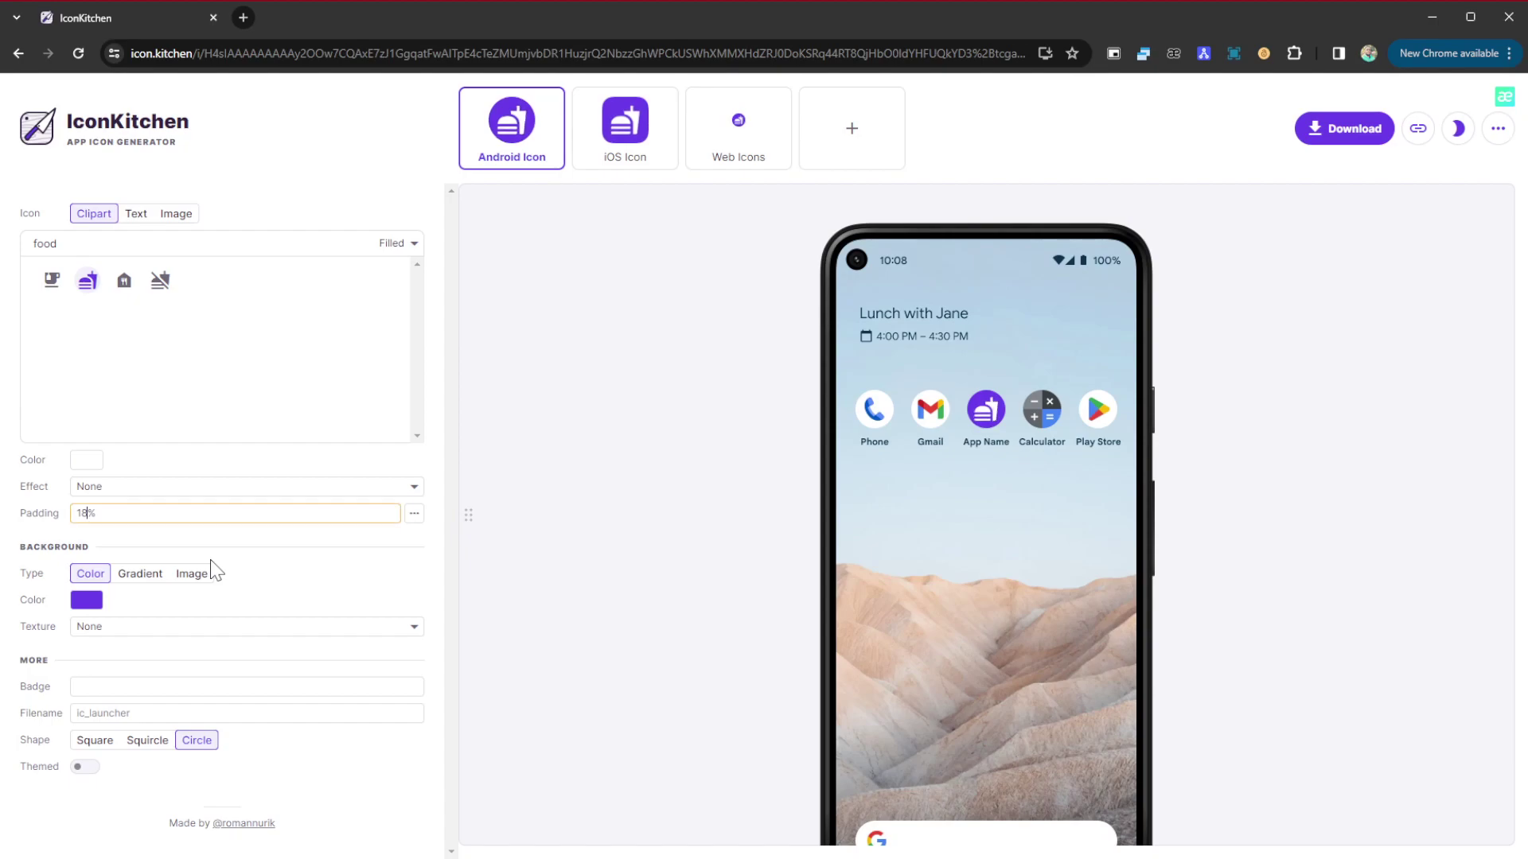
text(22)
key(BackSpace)
text(5)
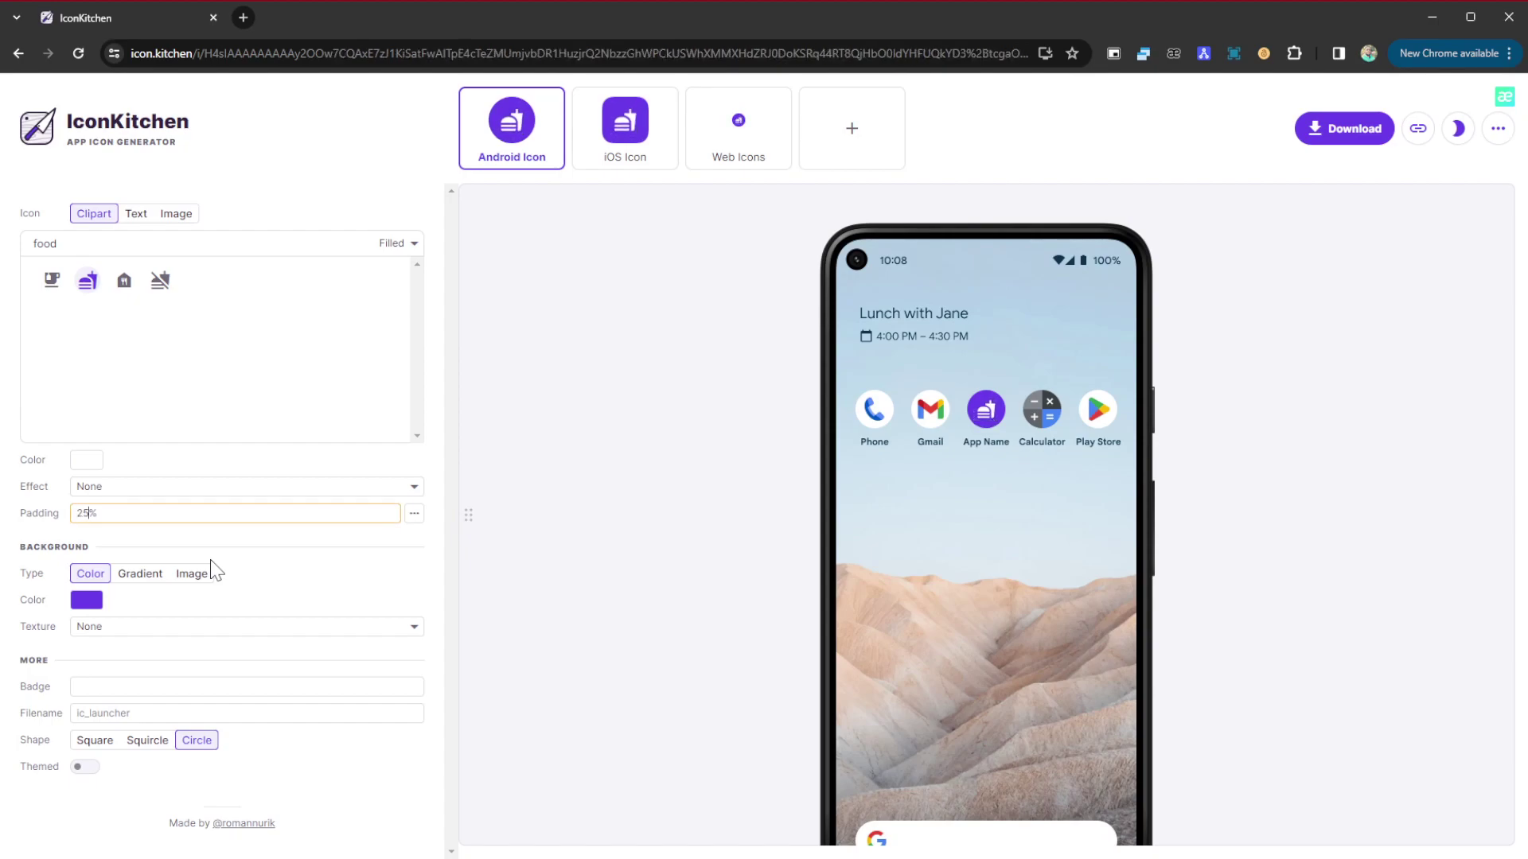
key(Down)
key(Down)
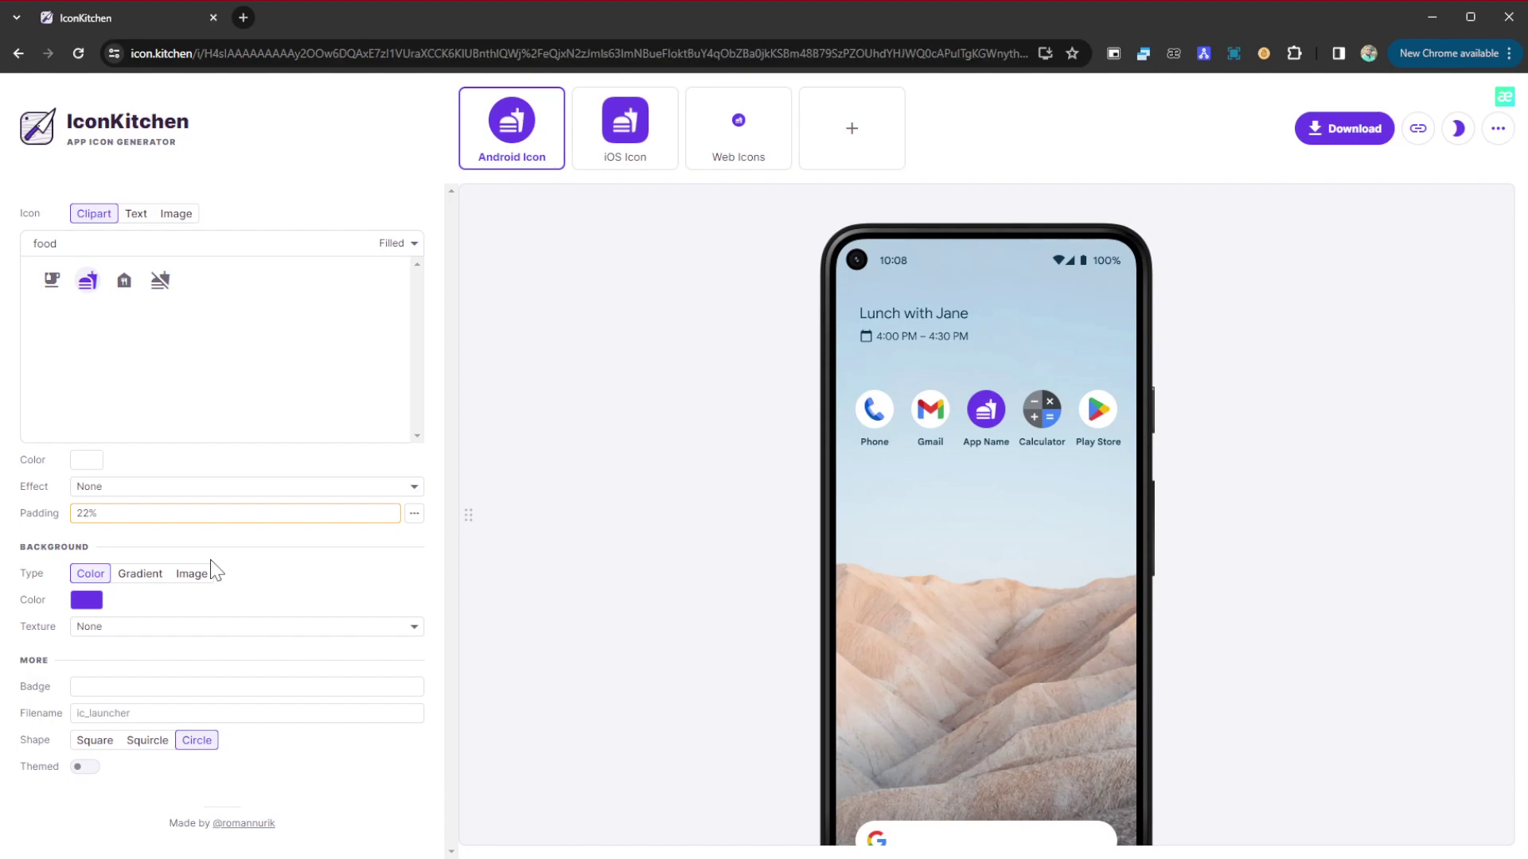
key(Up)
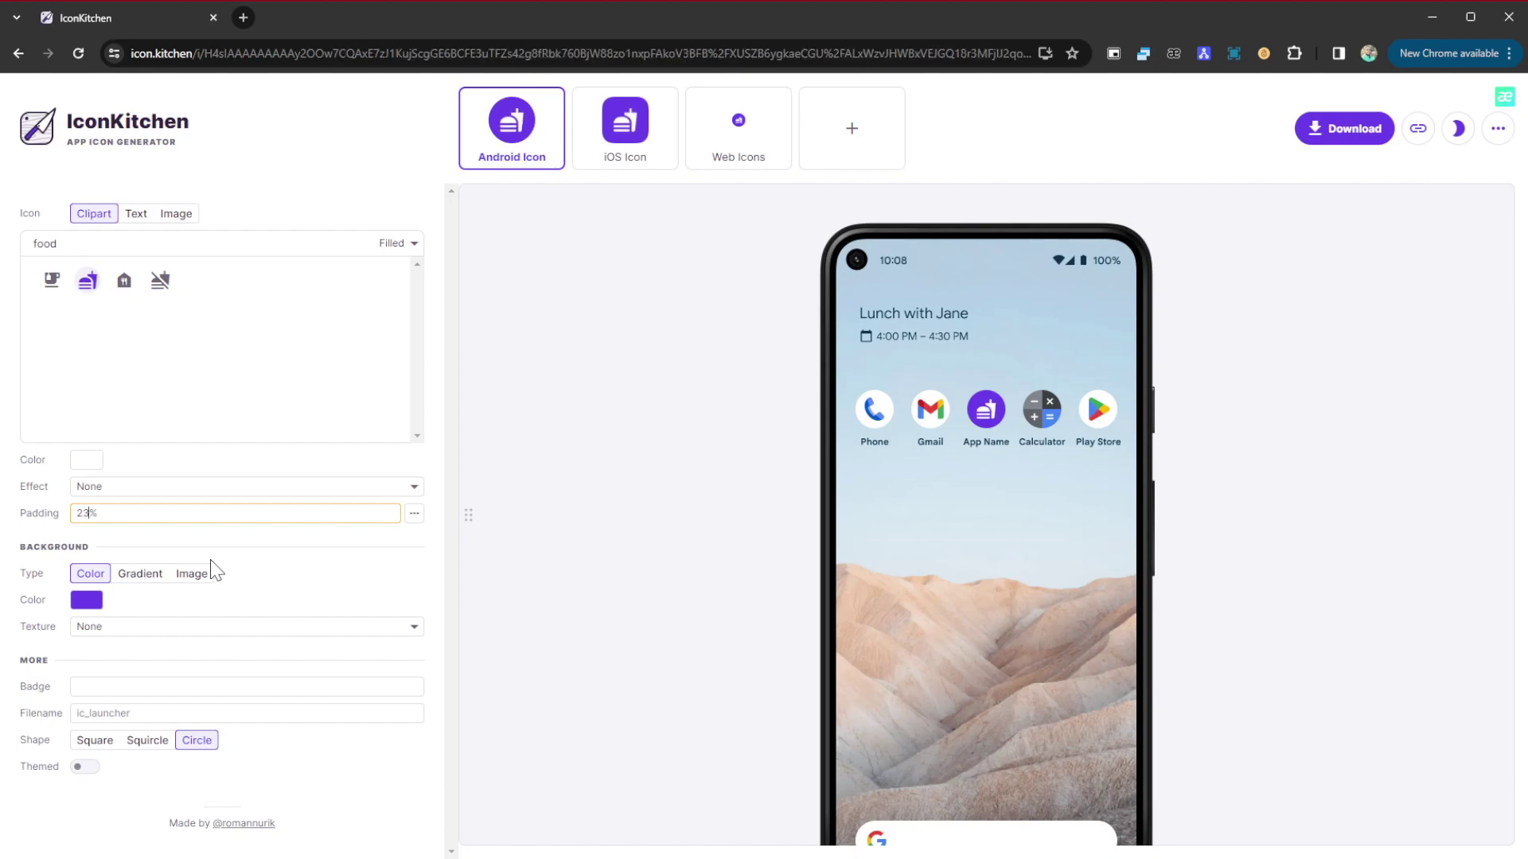
click(241, 487)
click(237, 523)
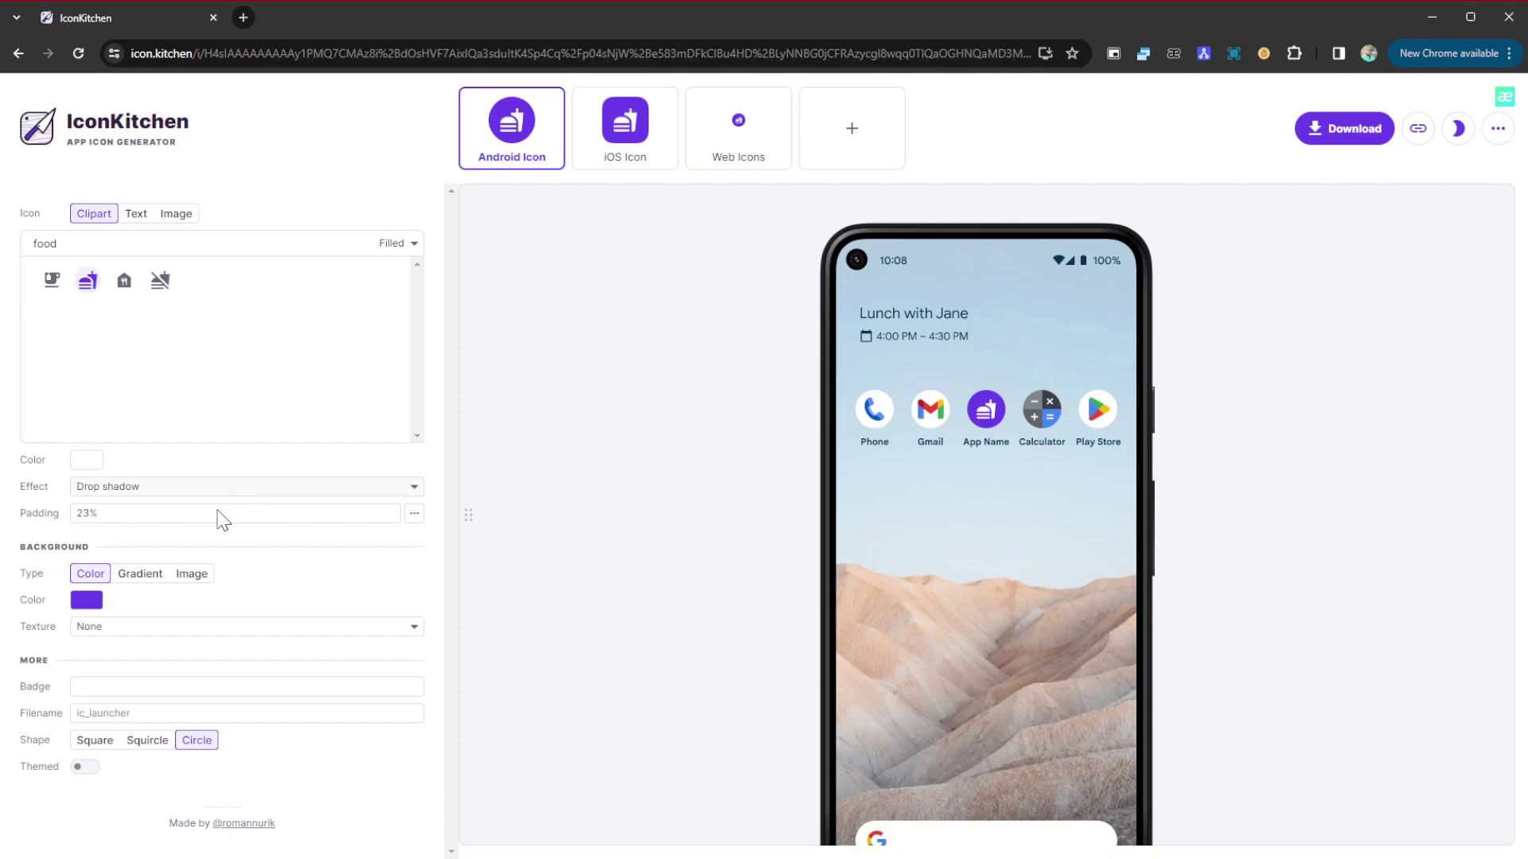
click(218, 549)
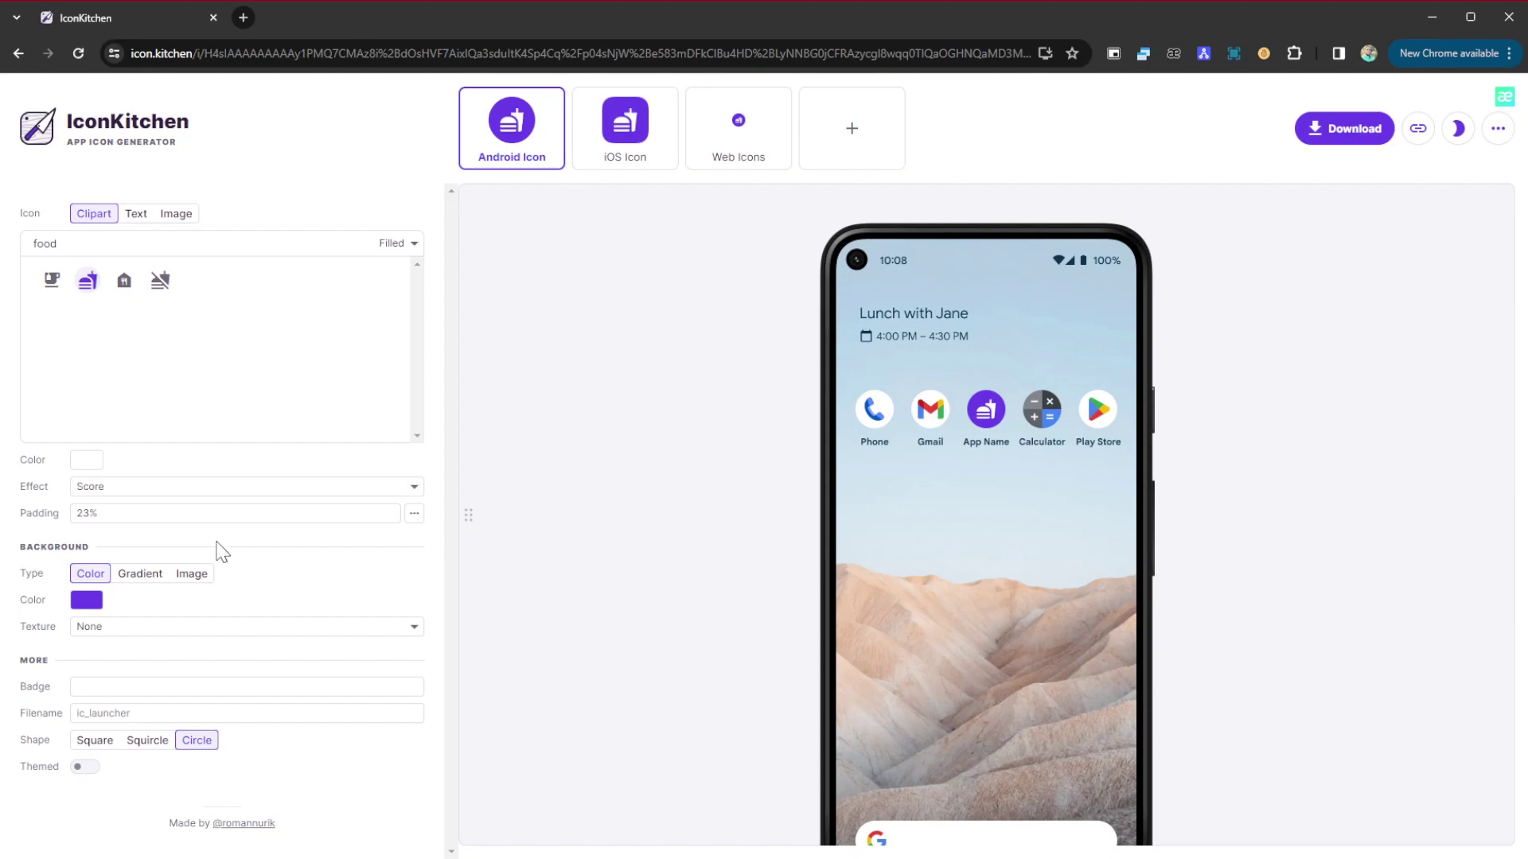
click(247, 493)
click(212, 503)
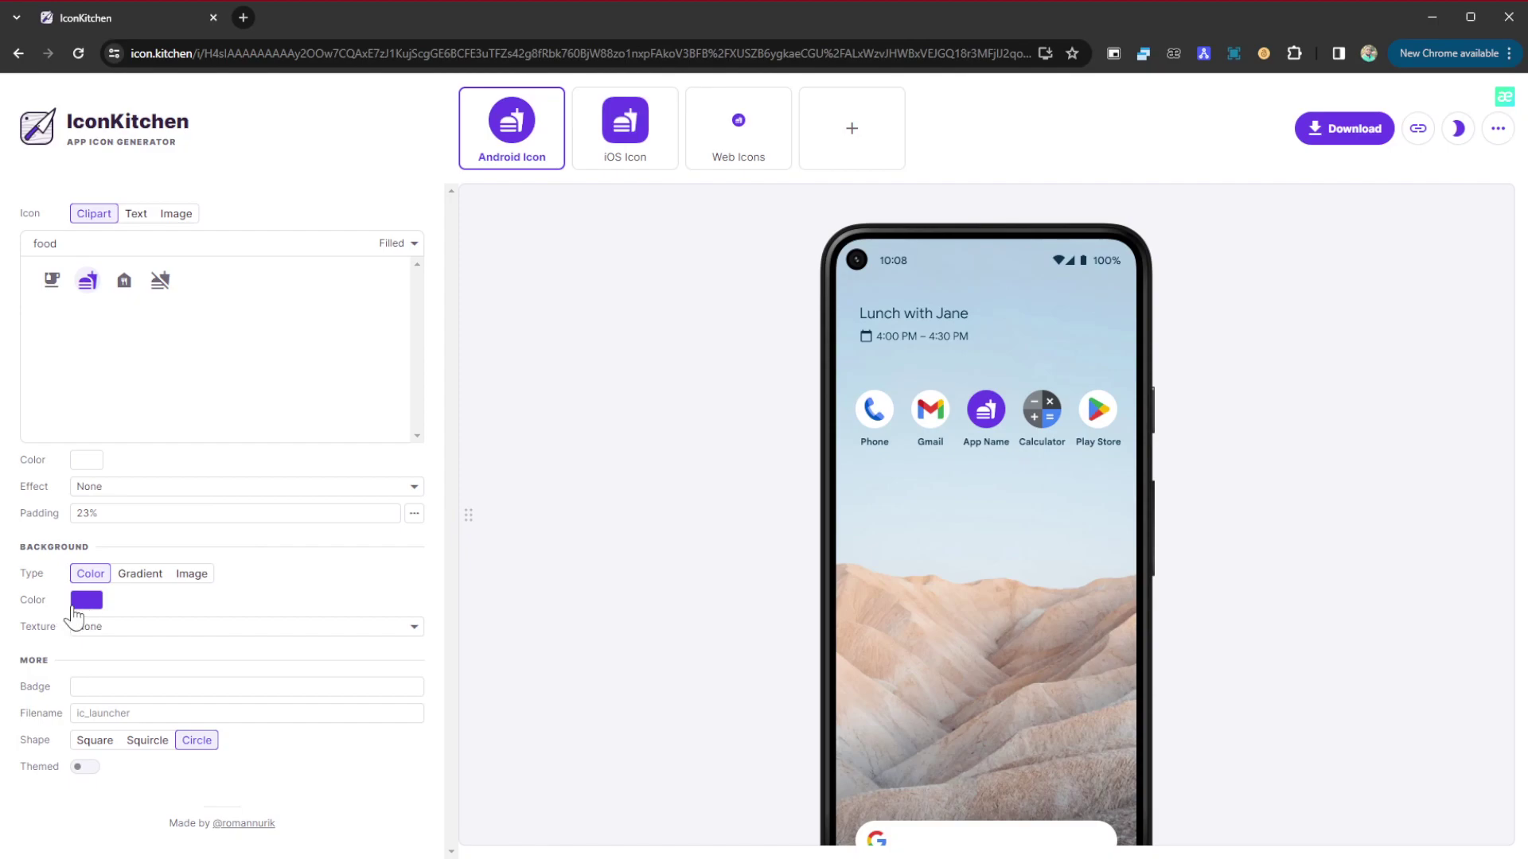
Use a 45° blue-to-purple gradient background, leaving texture at None after trying Waves, Polka and Mosaic
click(140, 574)
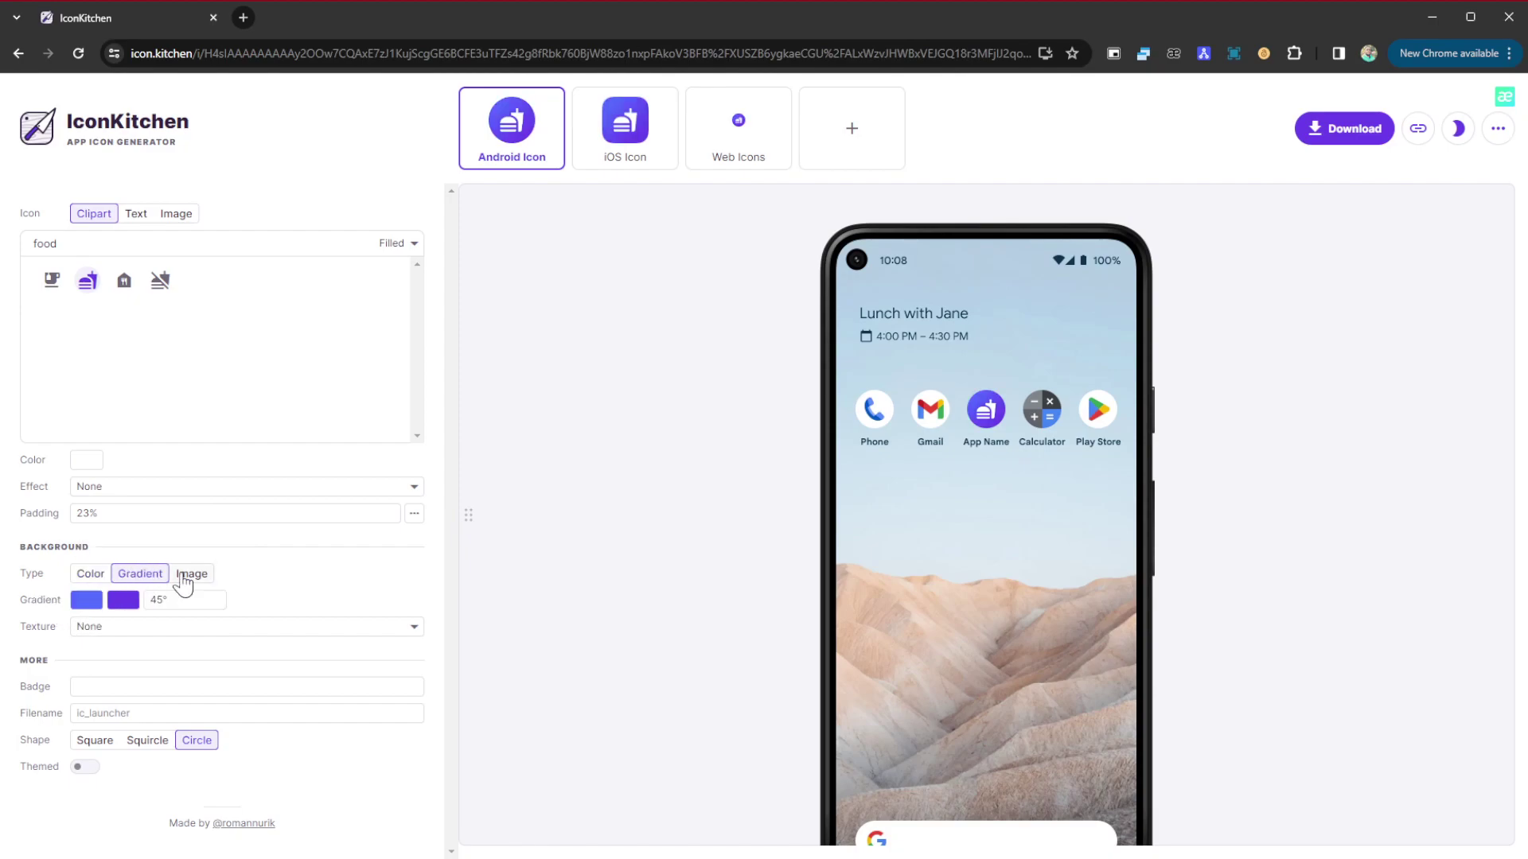
click(183, 576)
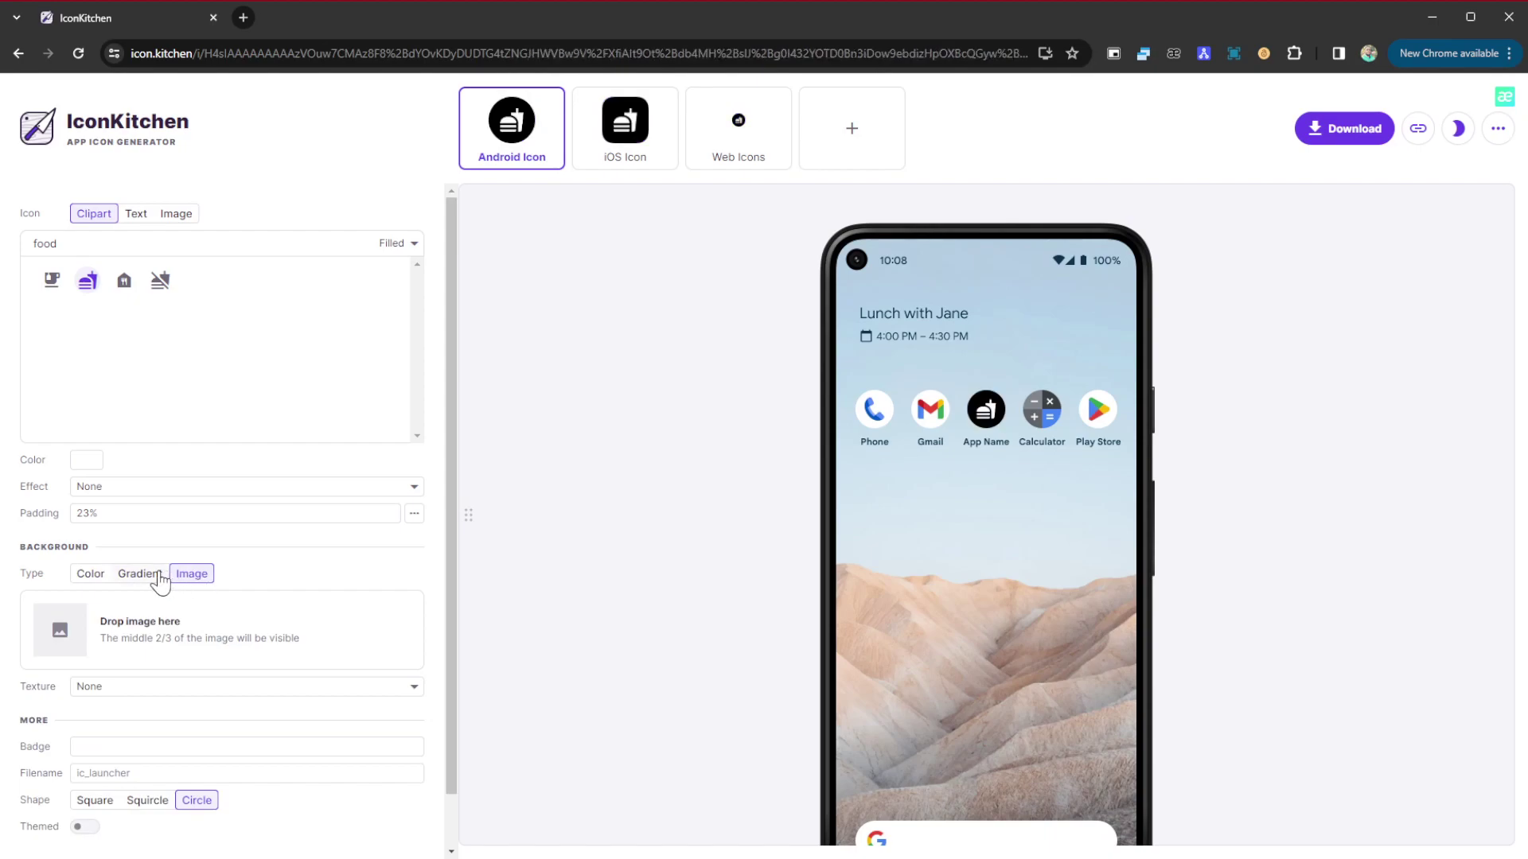
click(128, 576)
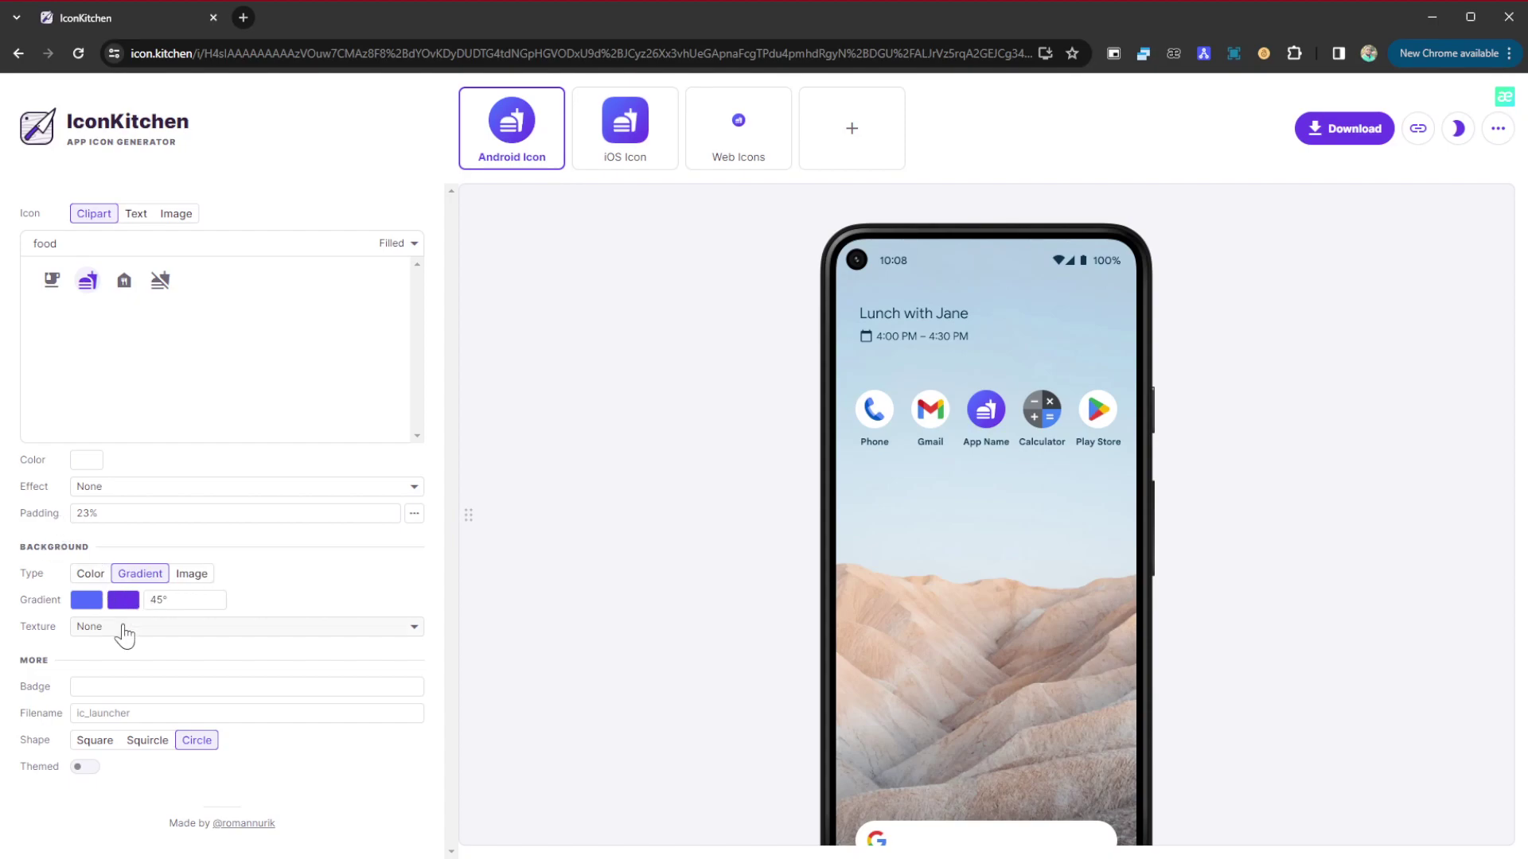
click(155, 673)
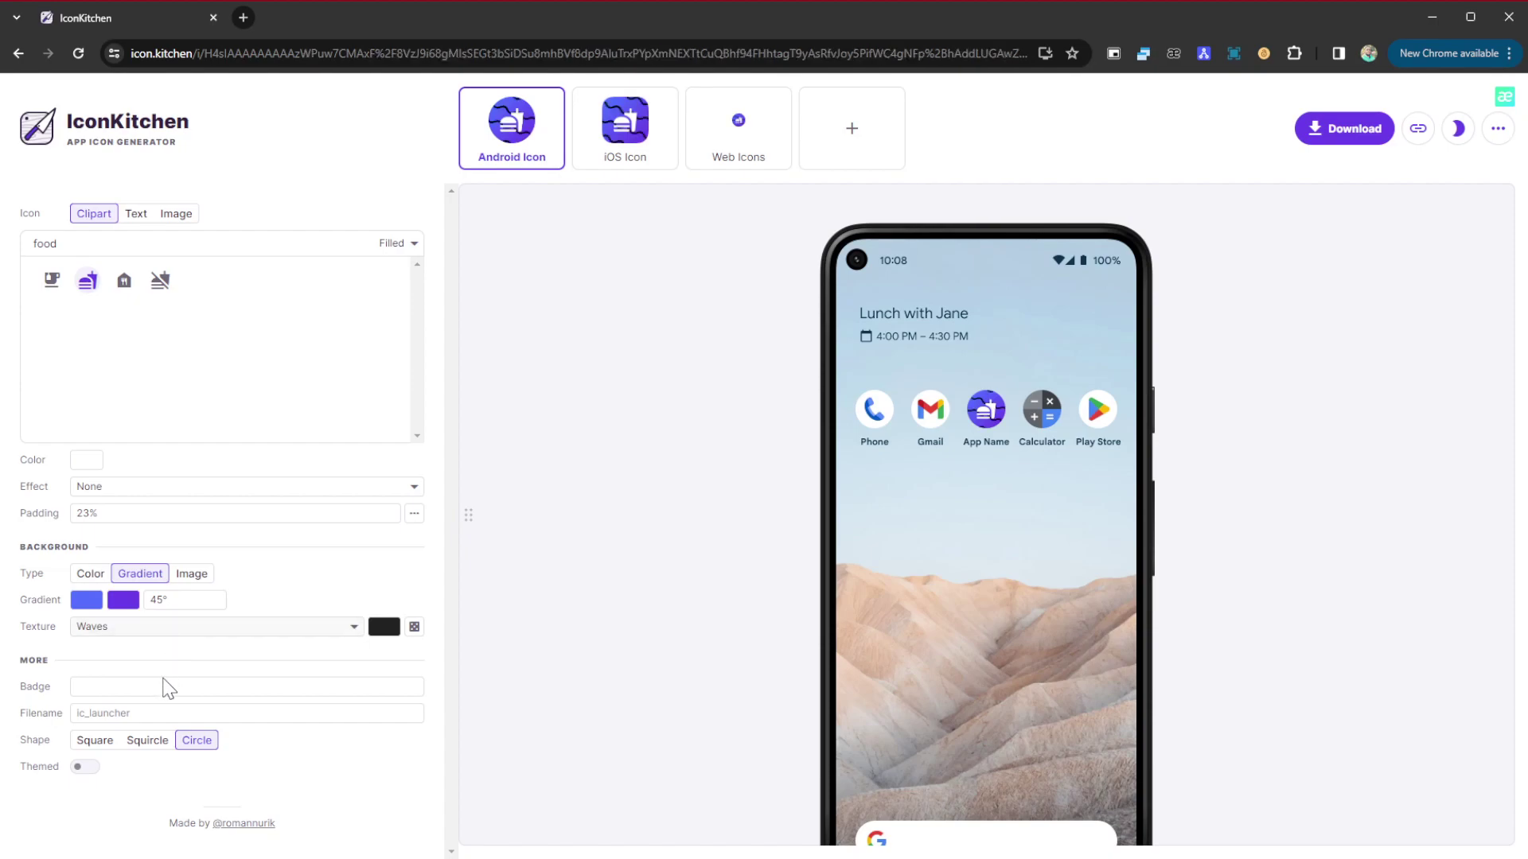
key(Down)
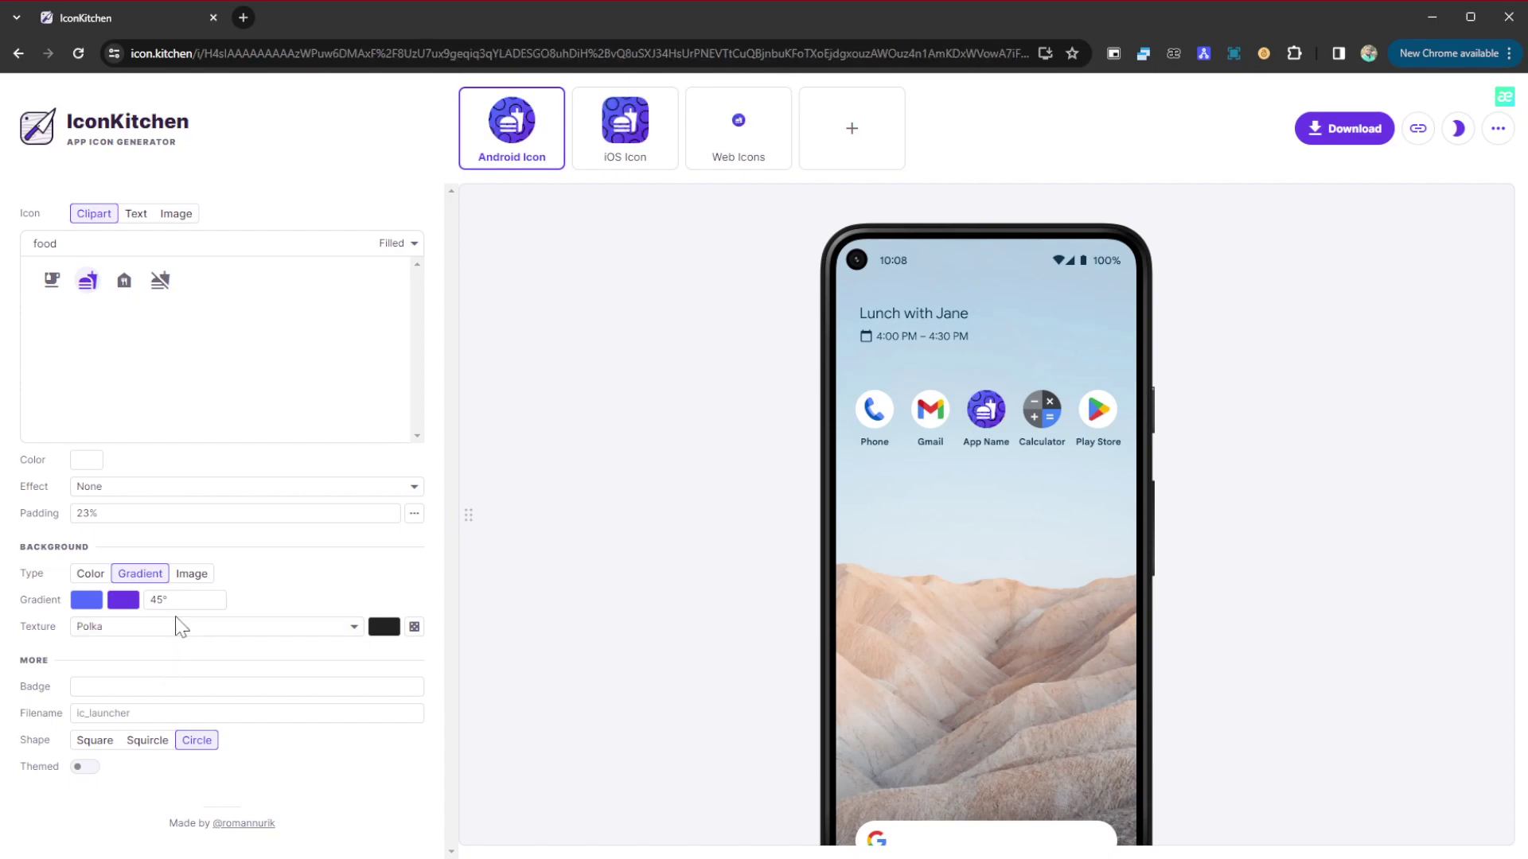
key(Down)
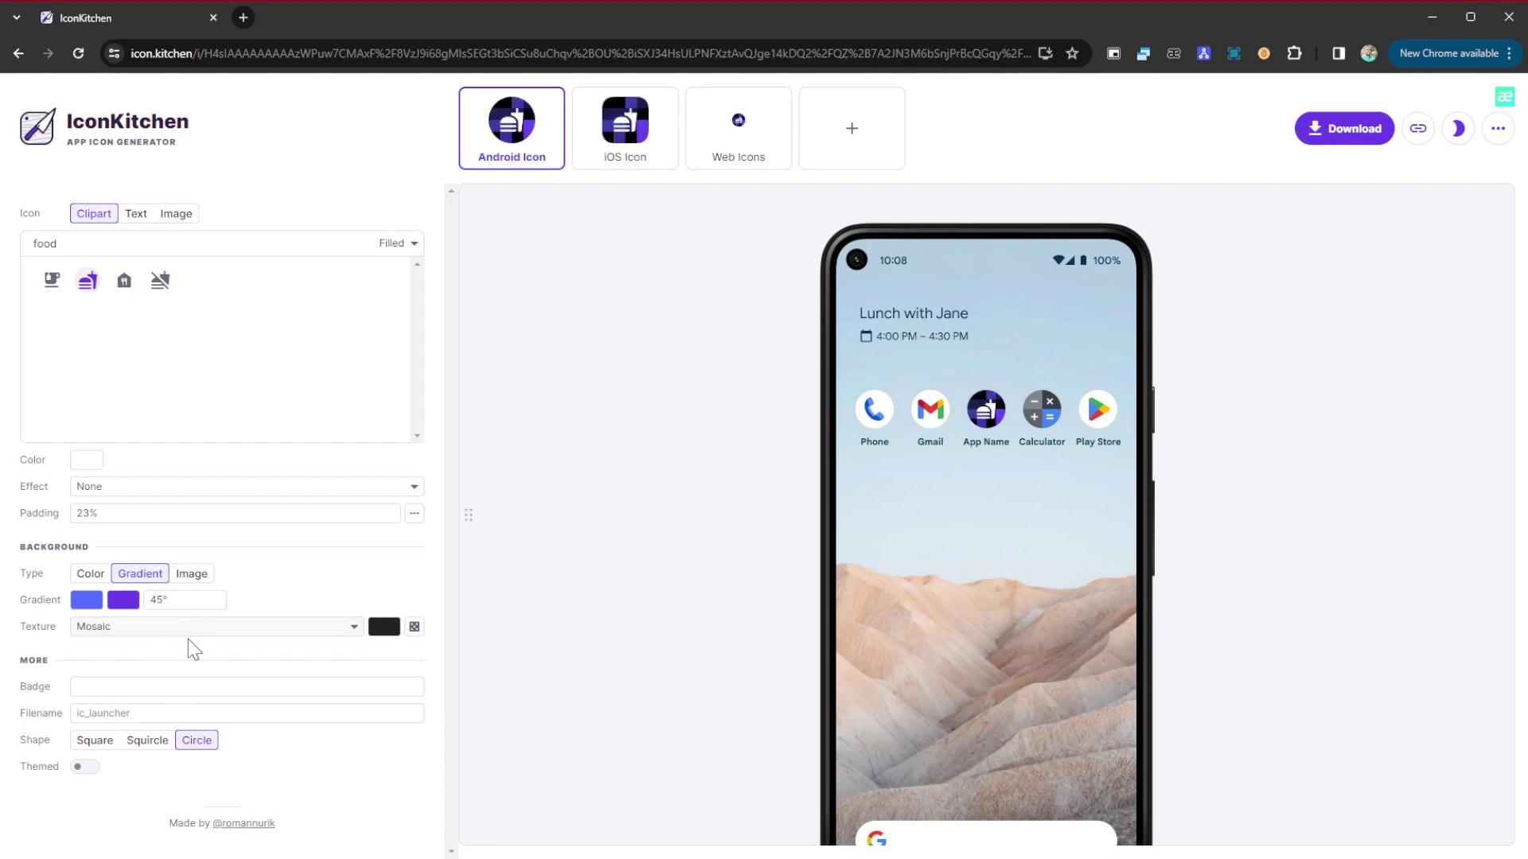
key(Home)
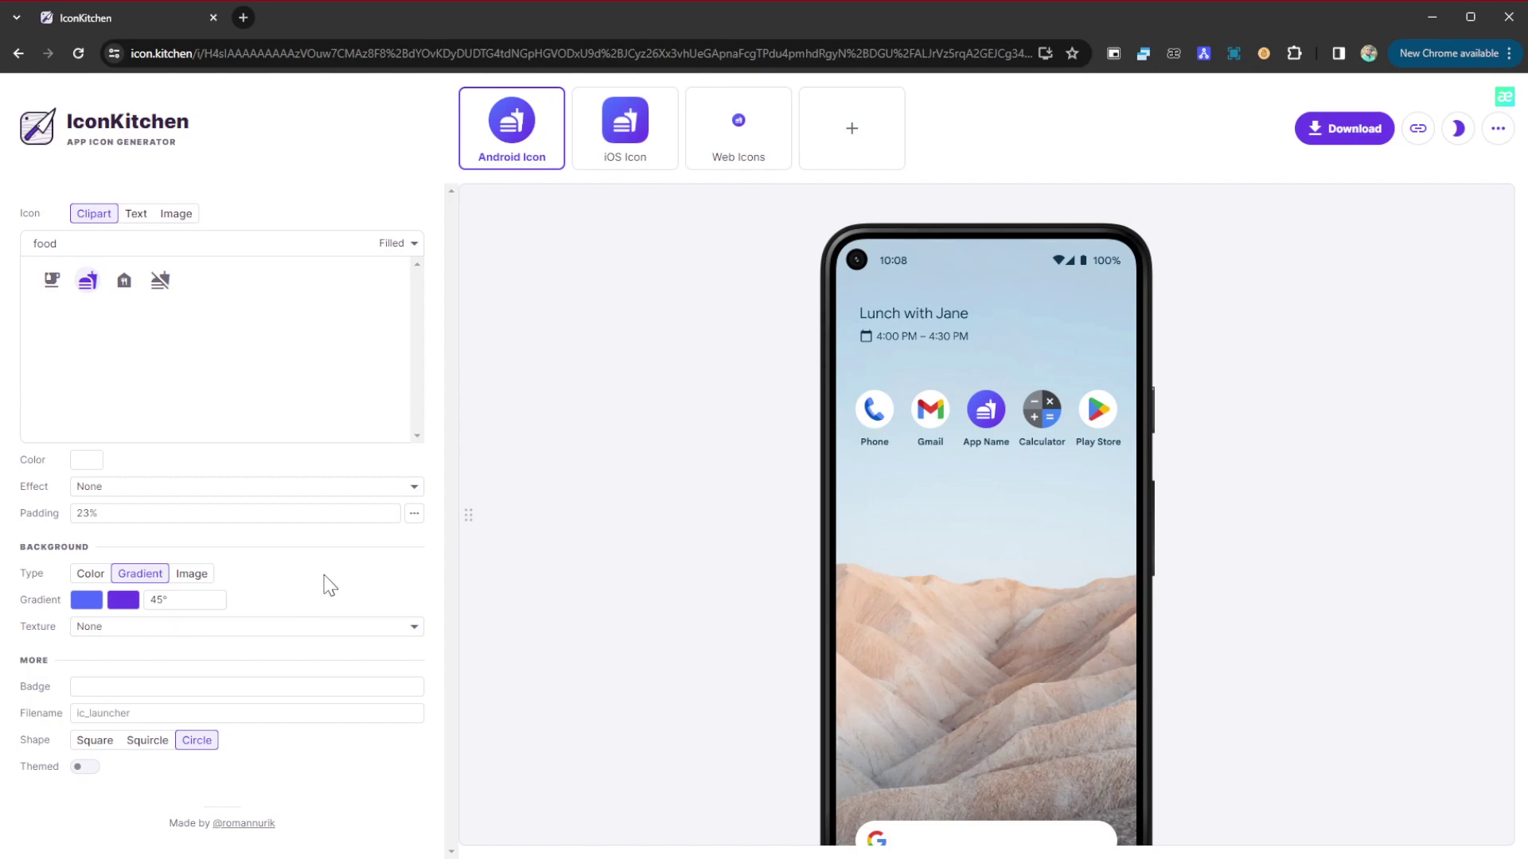
click(156, 686)
text(k)
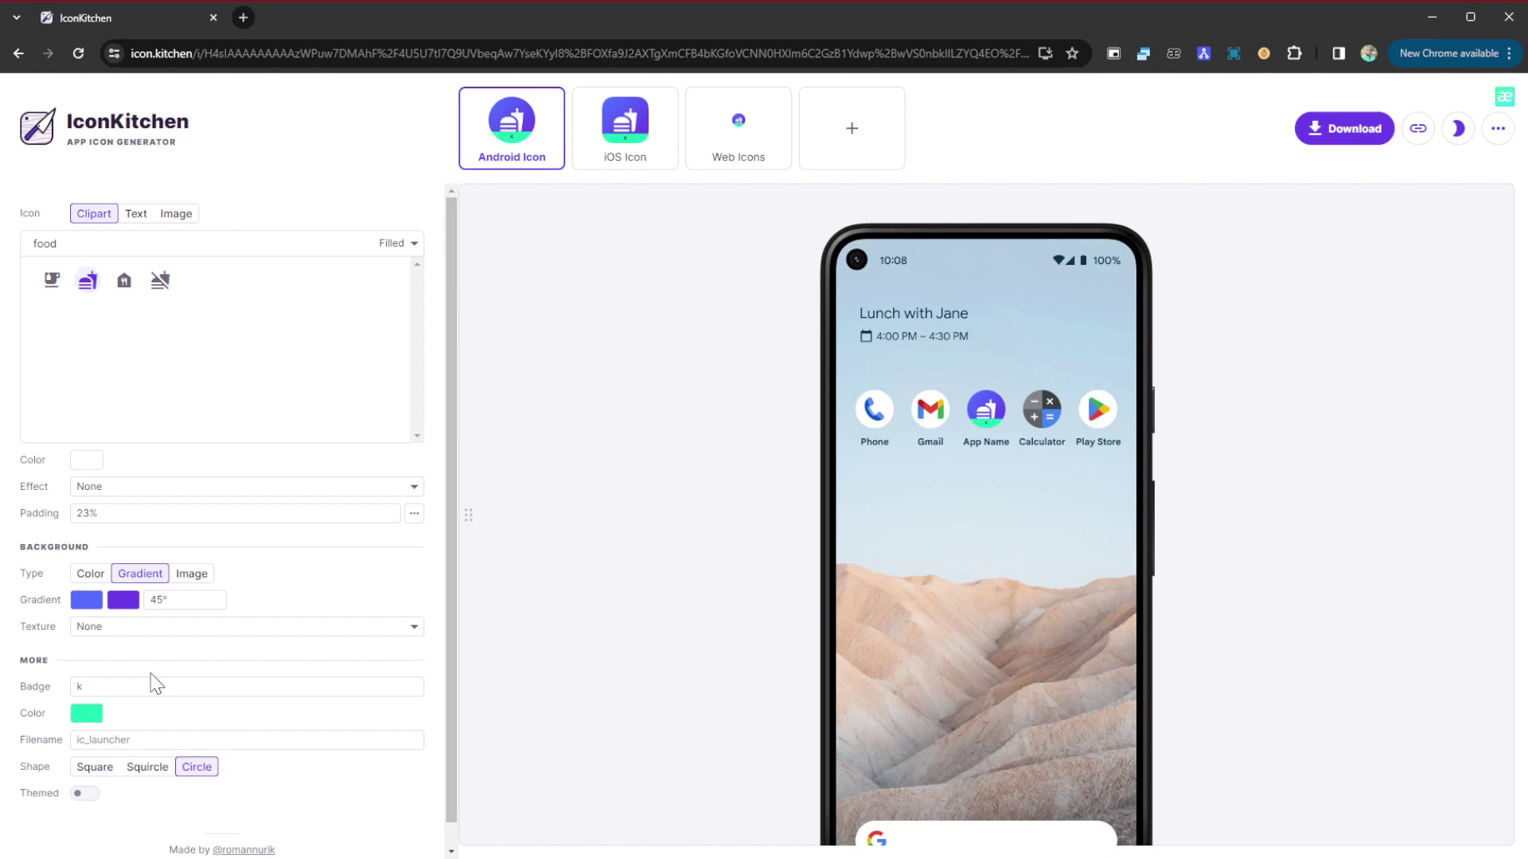
key(BackSpace)
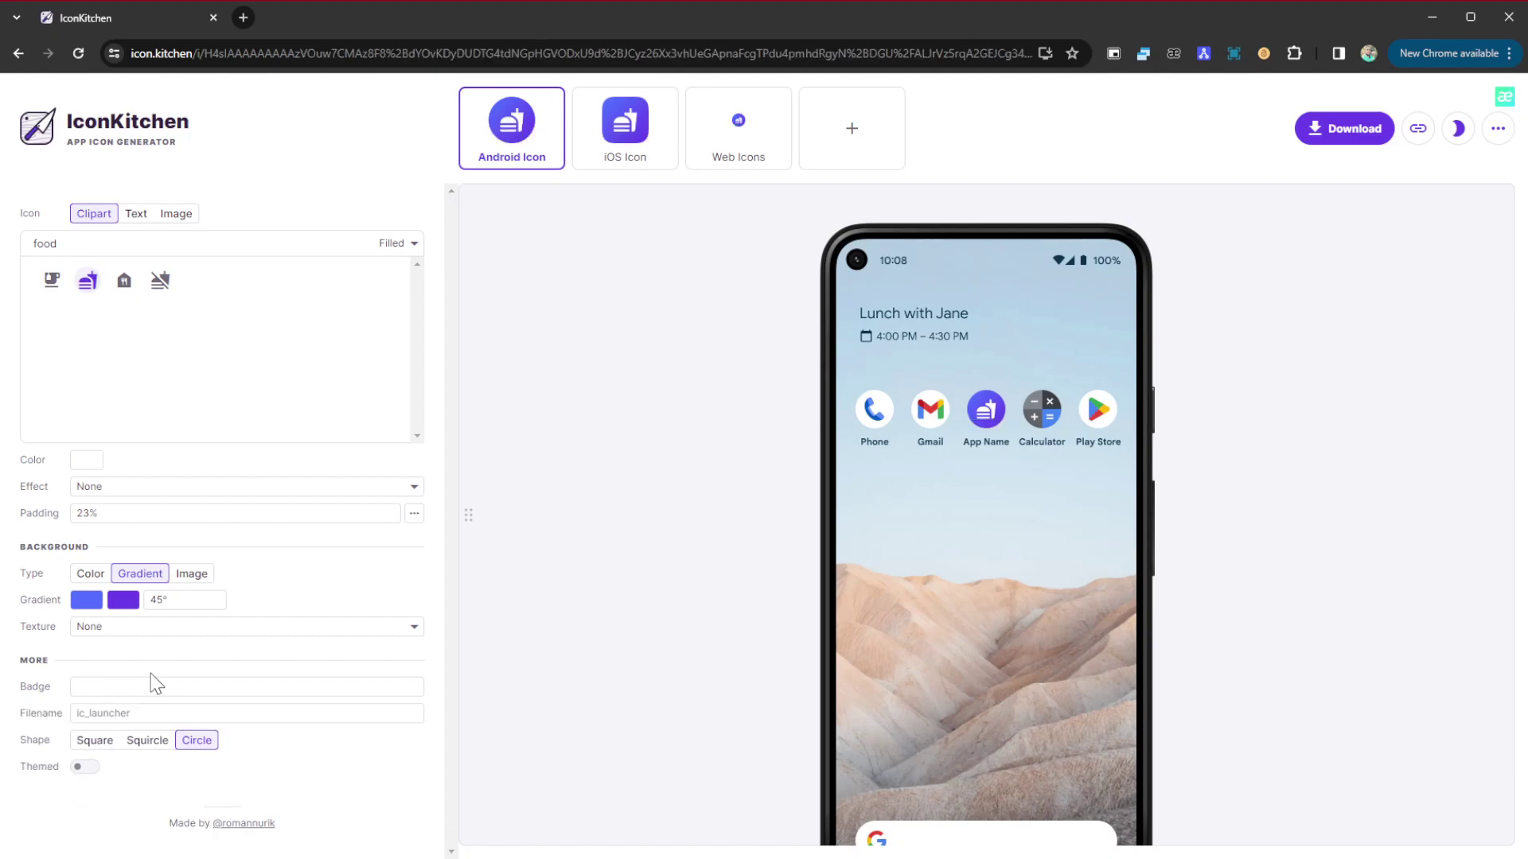
text(10)
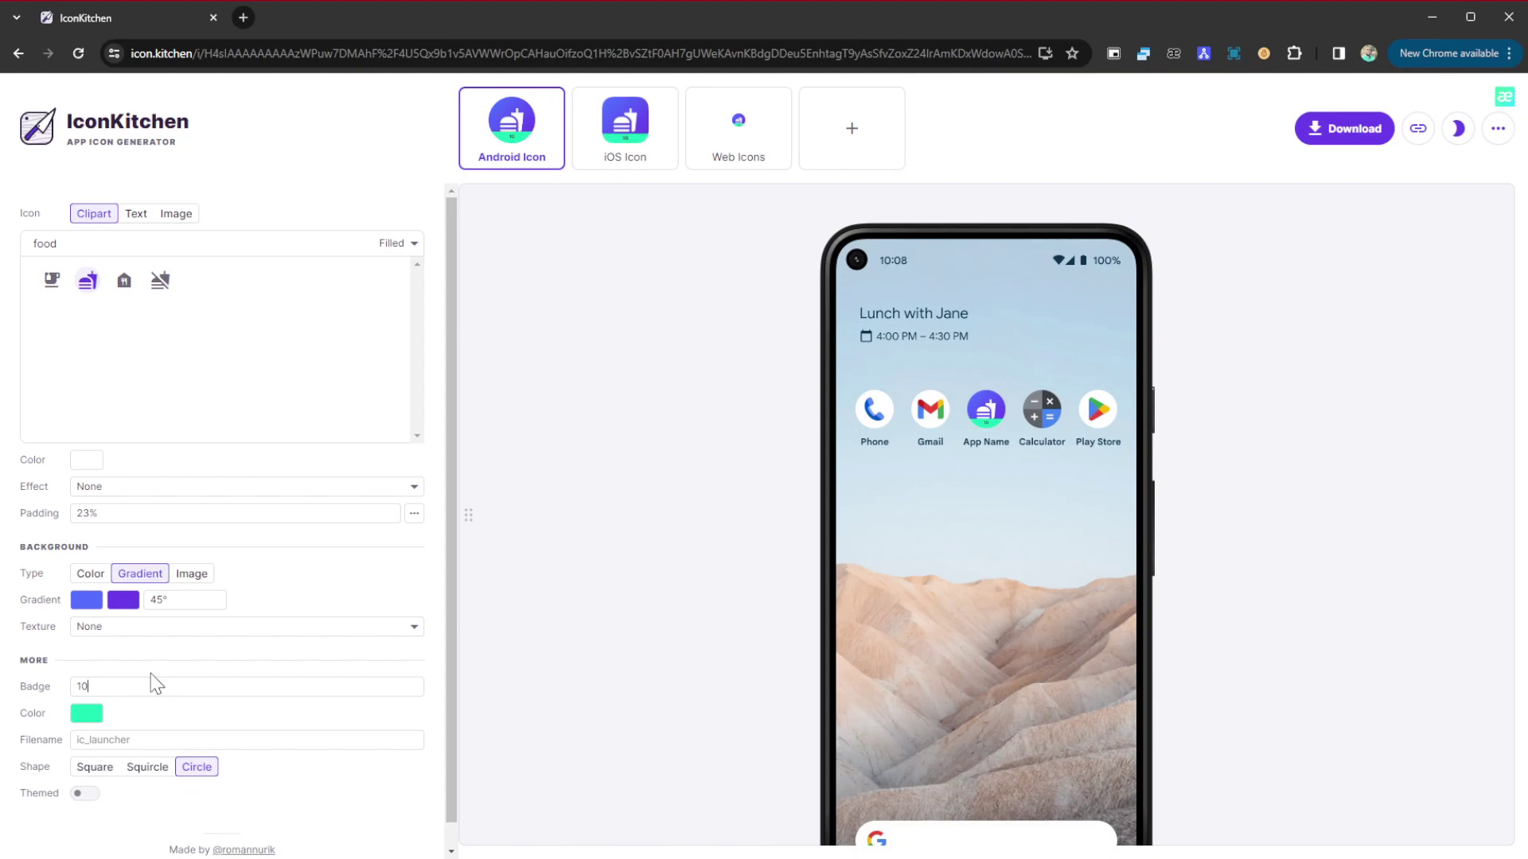
key(BackSpace)
key(BackSpace)
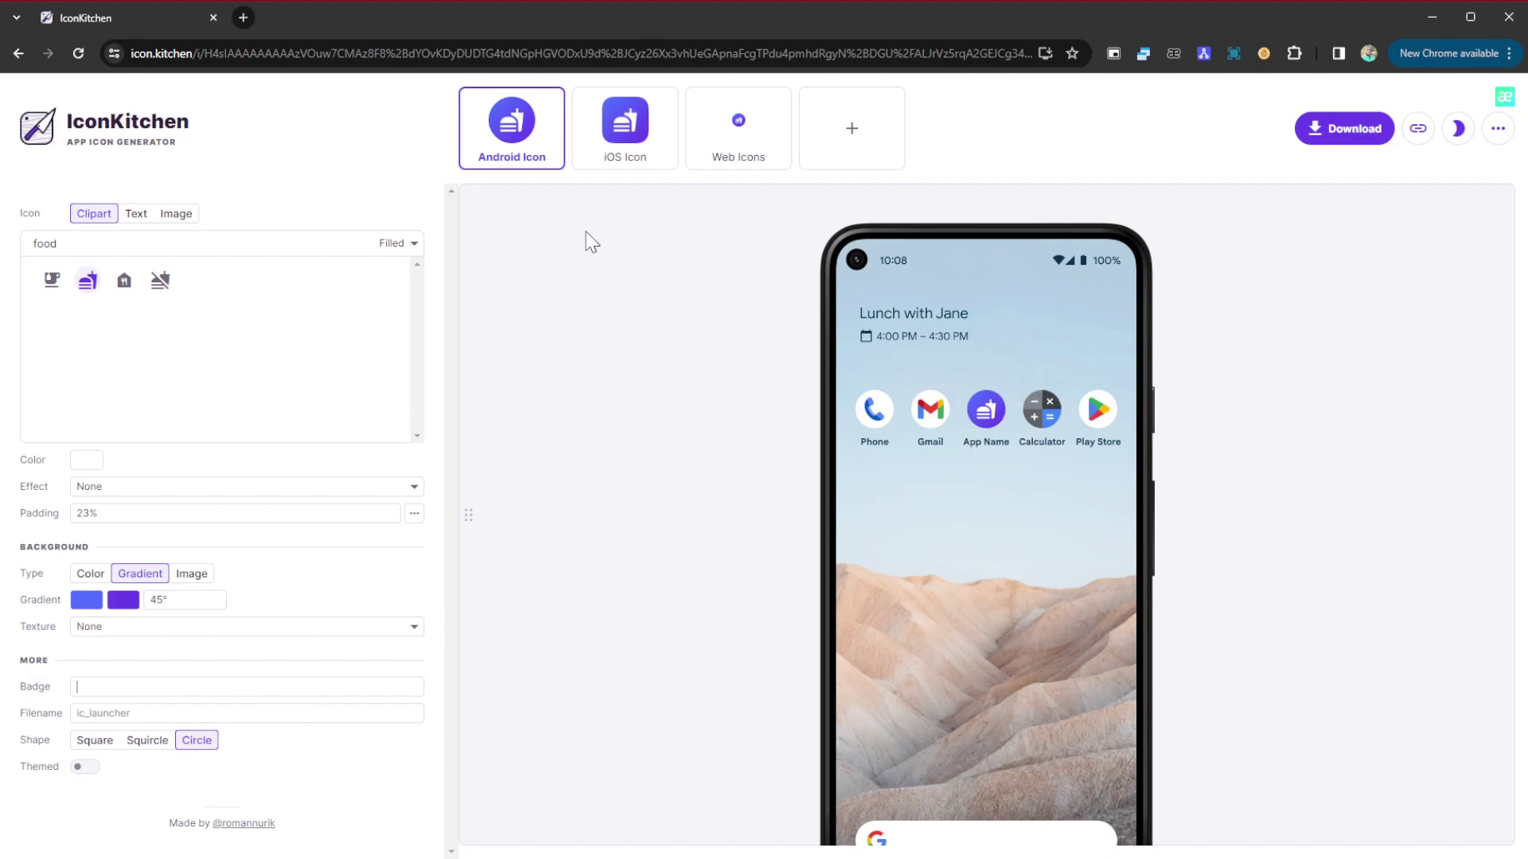
Preview the icon on an iPhone home screen and as web icons, then list extra targets
drag(625, 178, 628, 155)
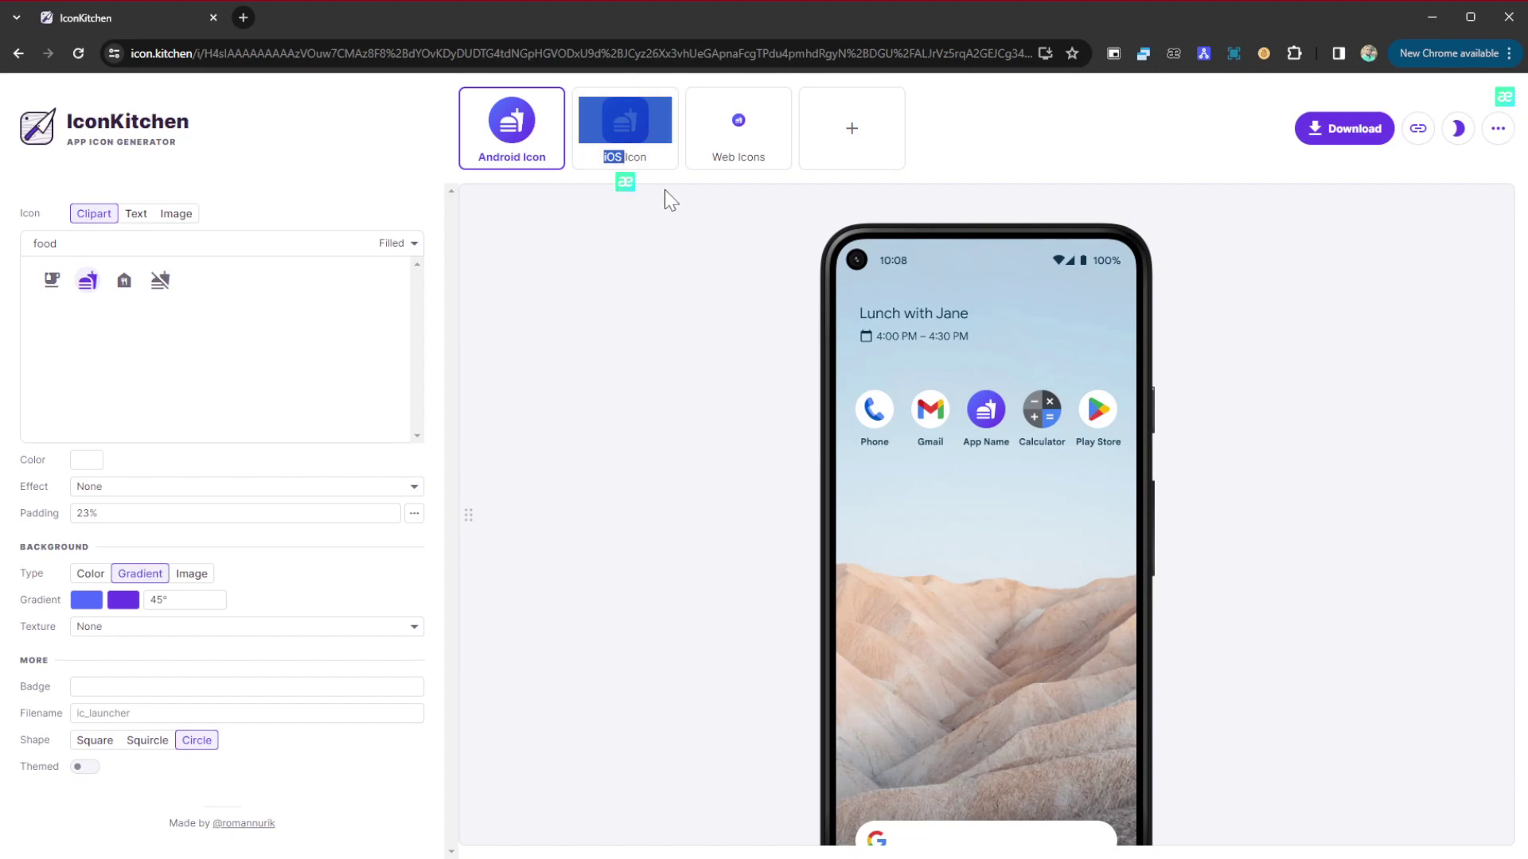
click(666, 163)
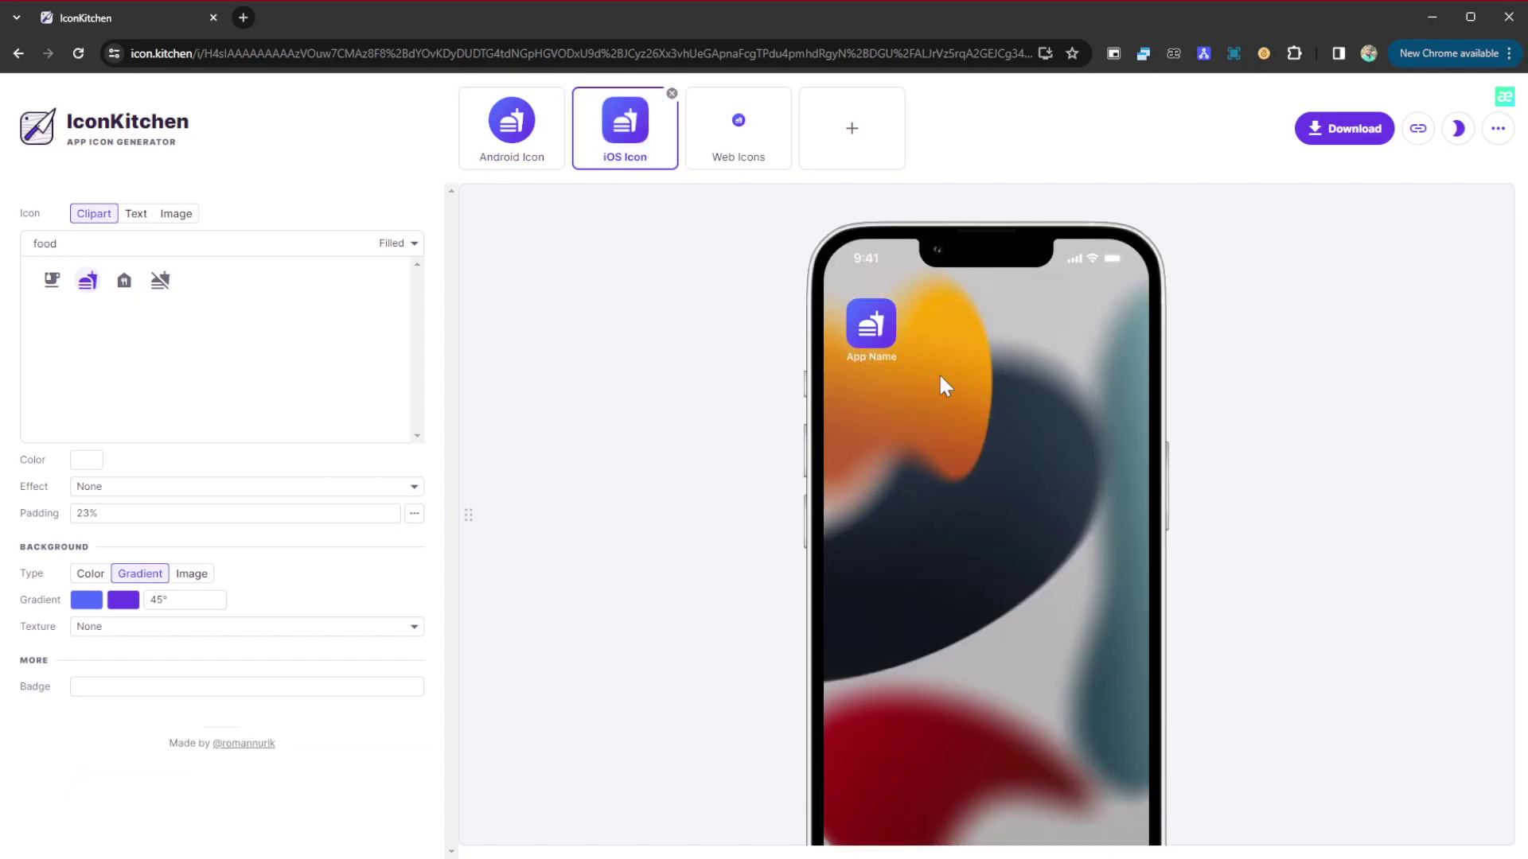
click(742, 170)
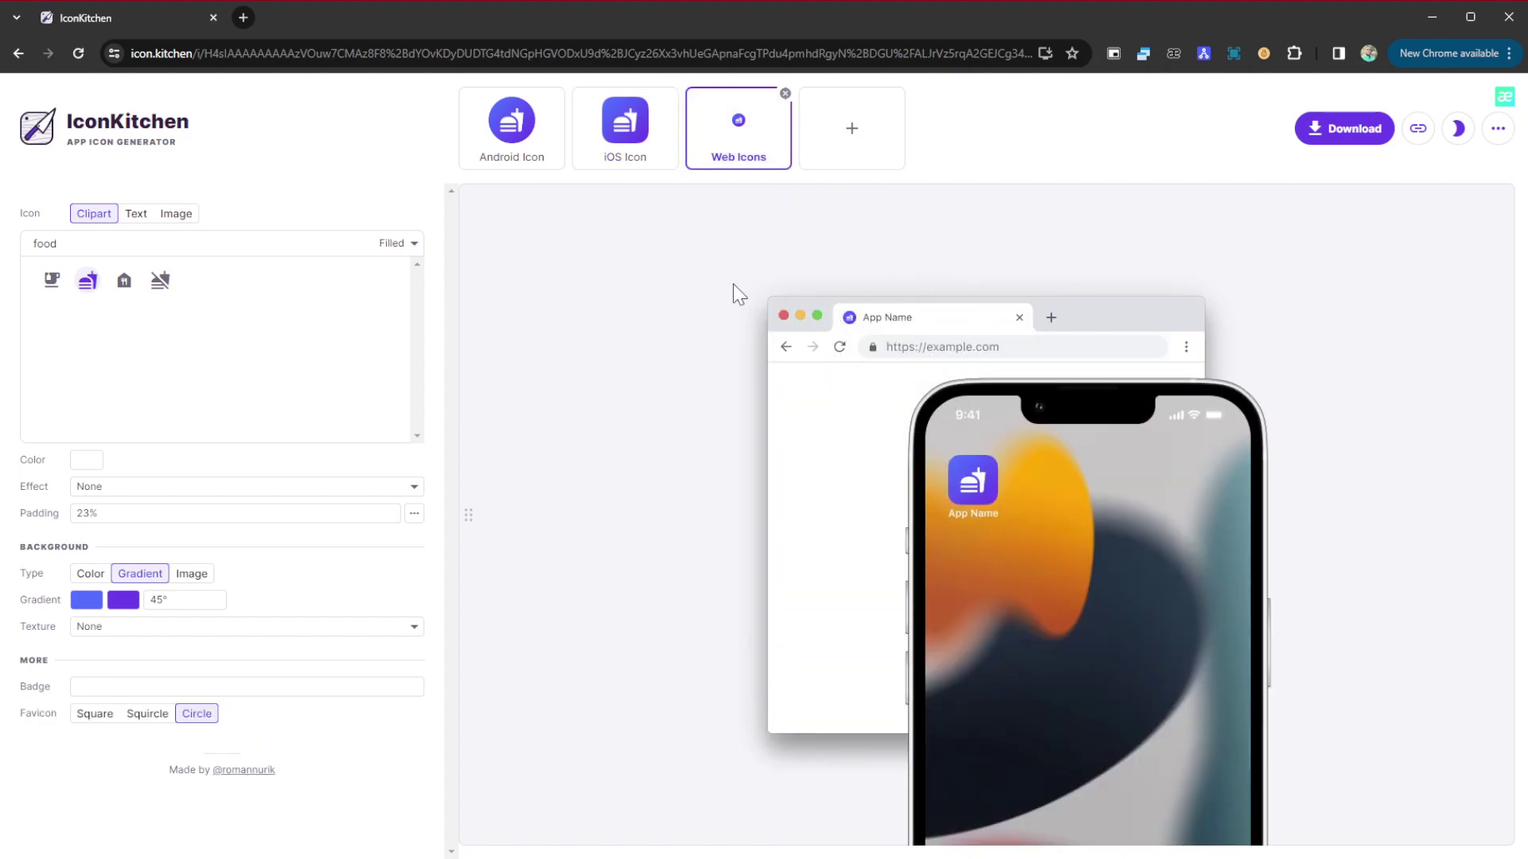
click(844, 141)
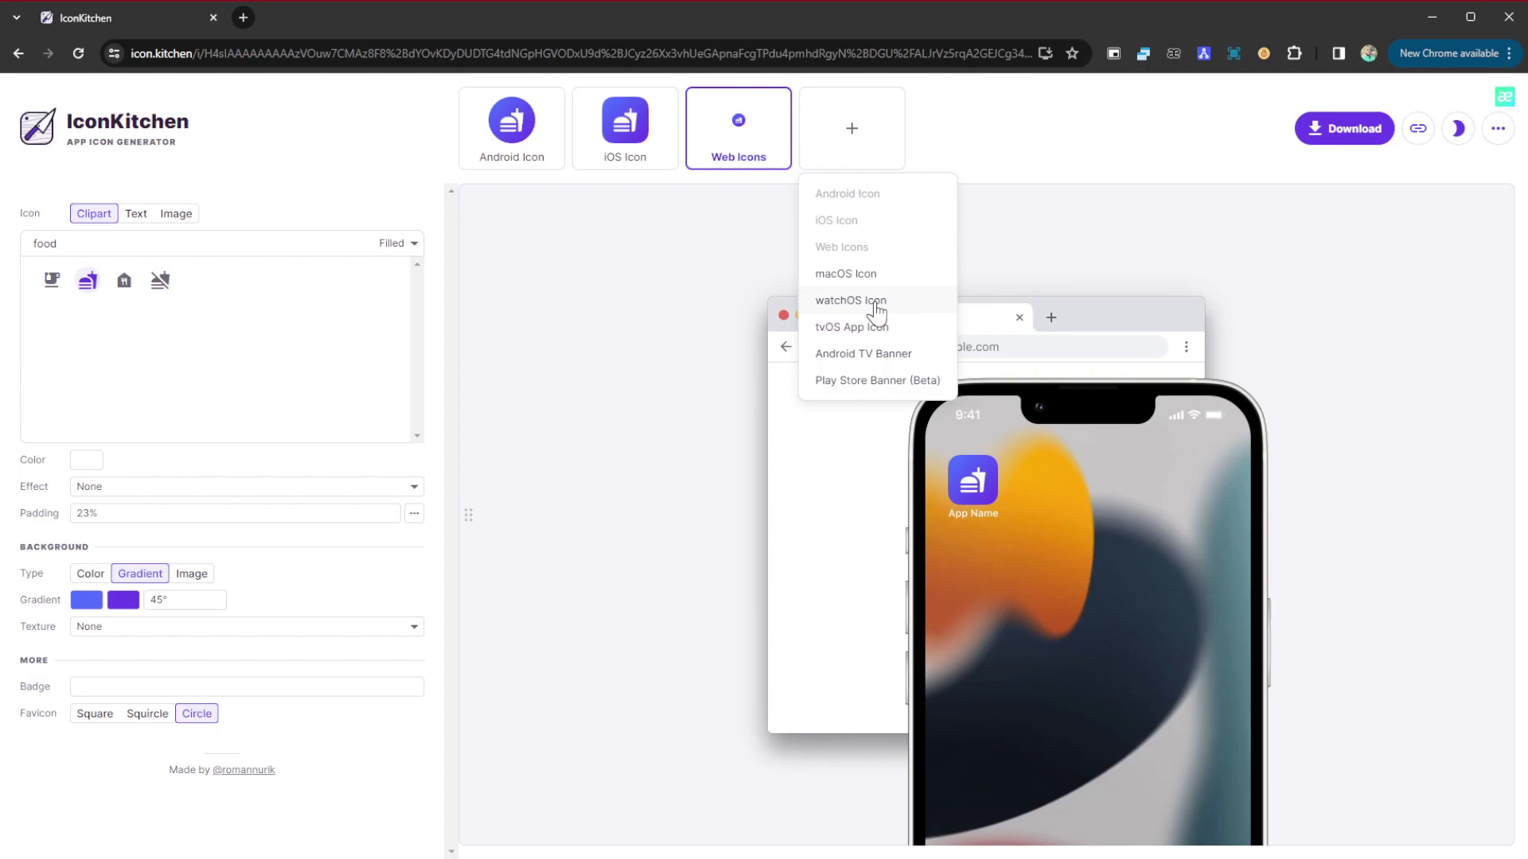
Add macOS, watchOS, tvOS, Android TV Banner and Play Store Banner targets
click(850, 273)
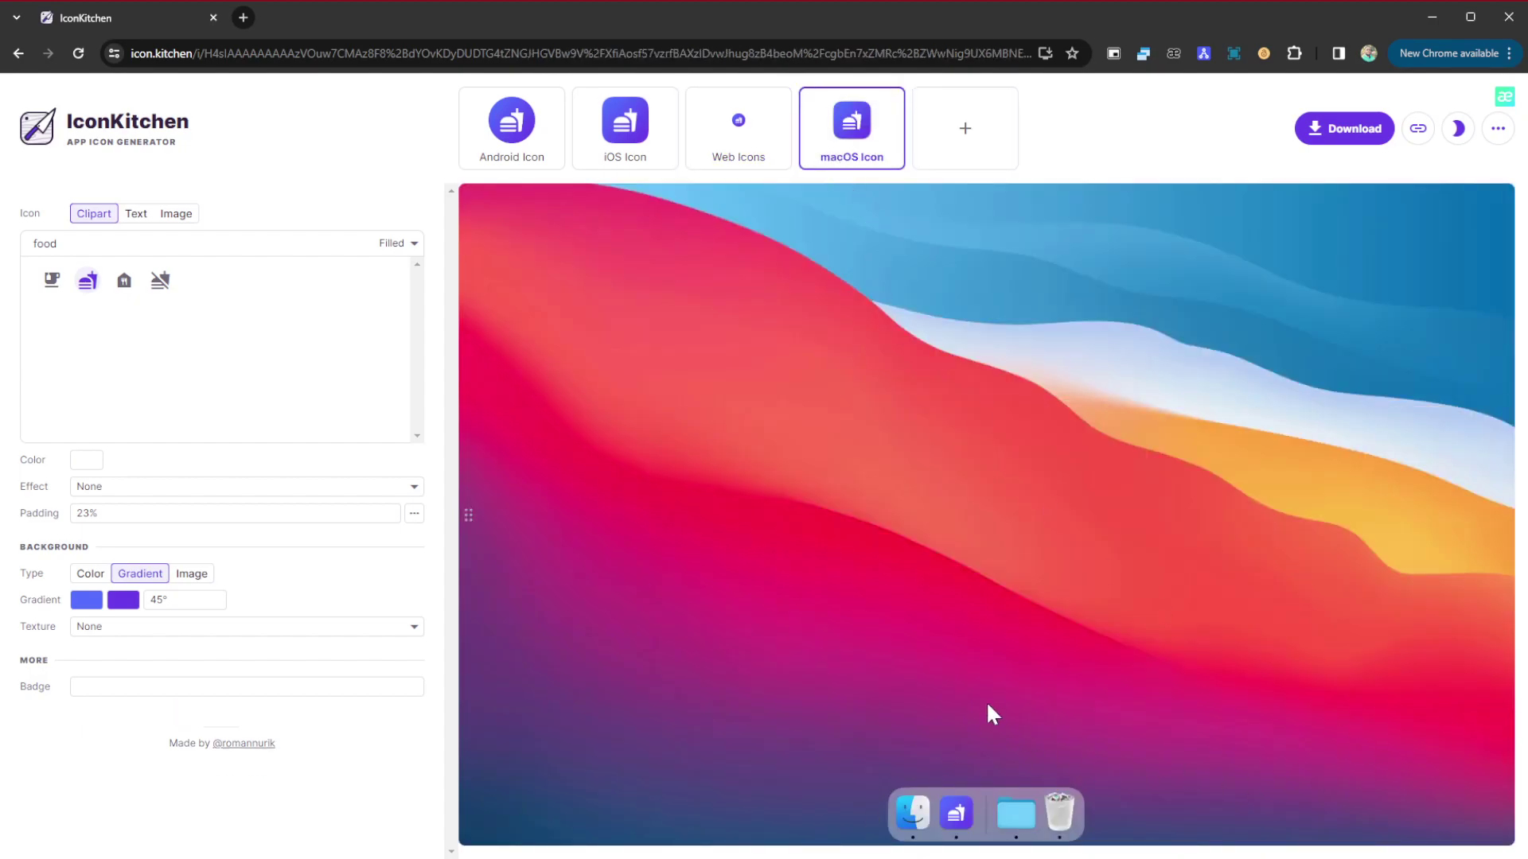
click(985, 159)
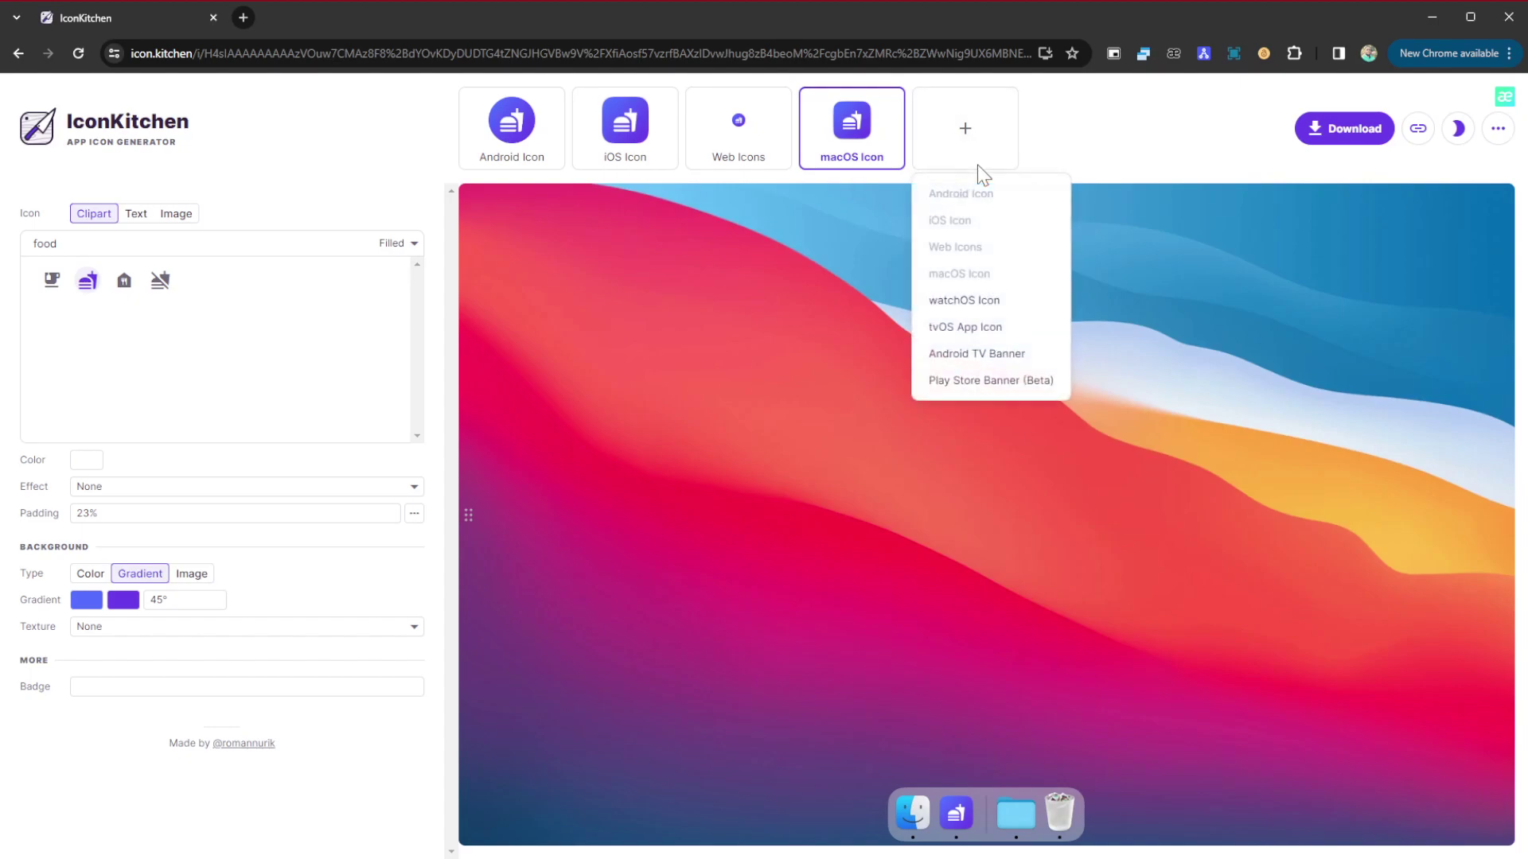
click(982, 300)
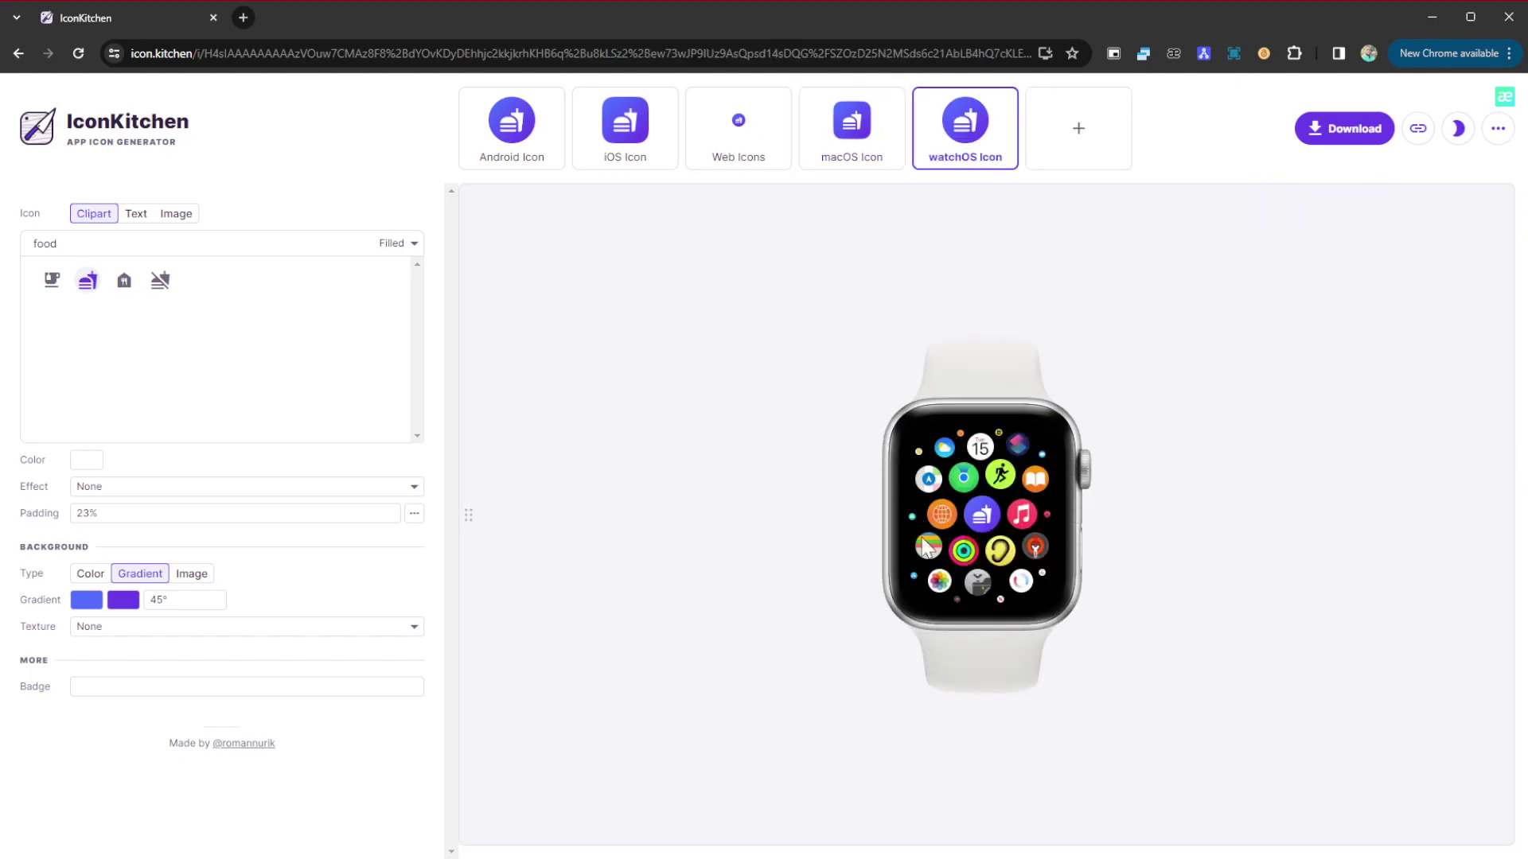
click(1078, 139)
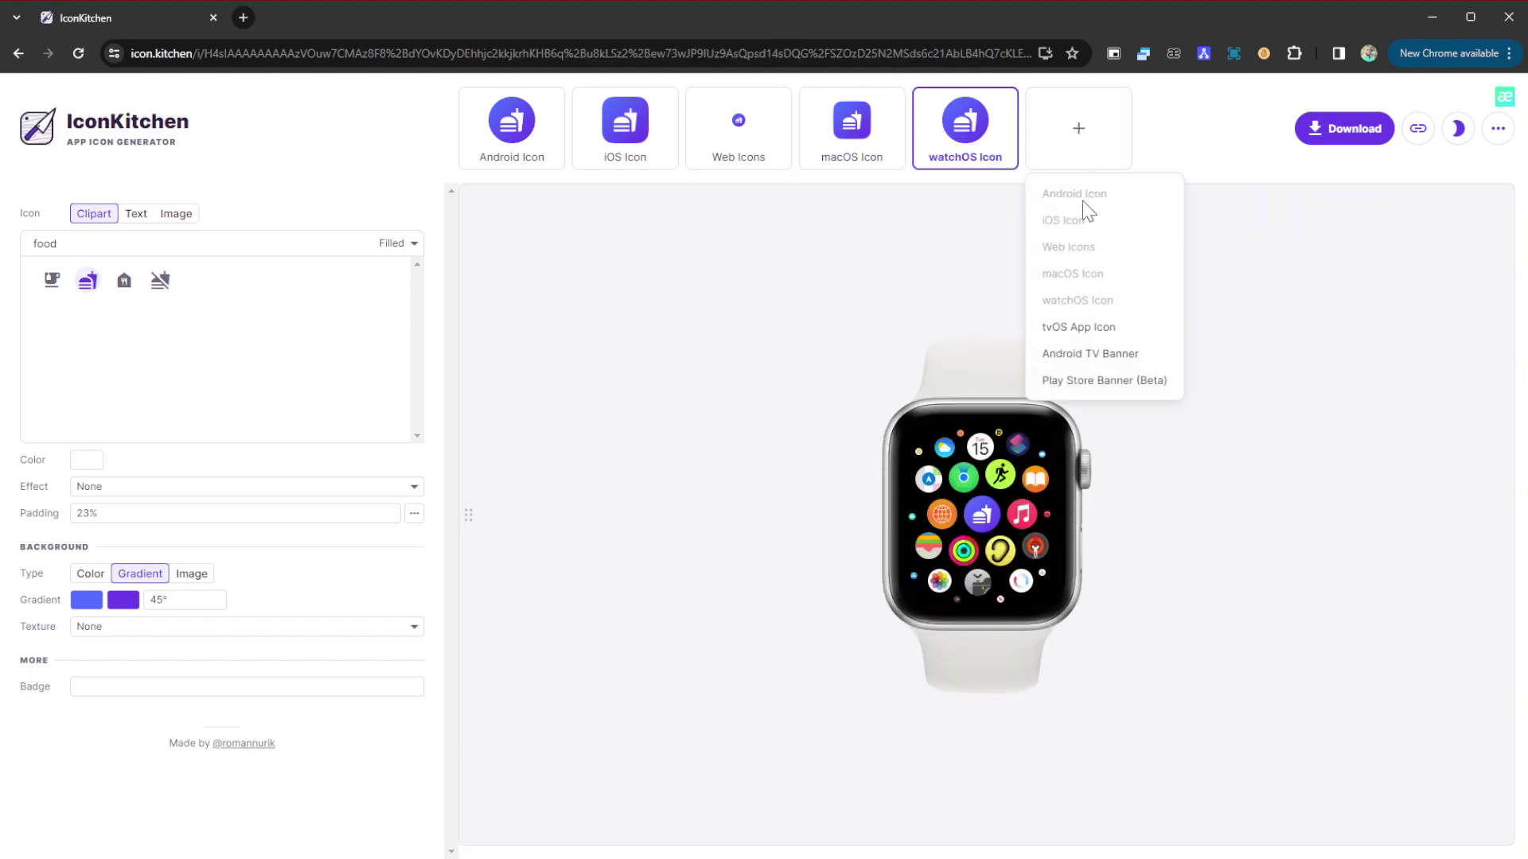
click(1114, 333)
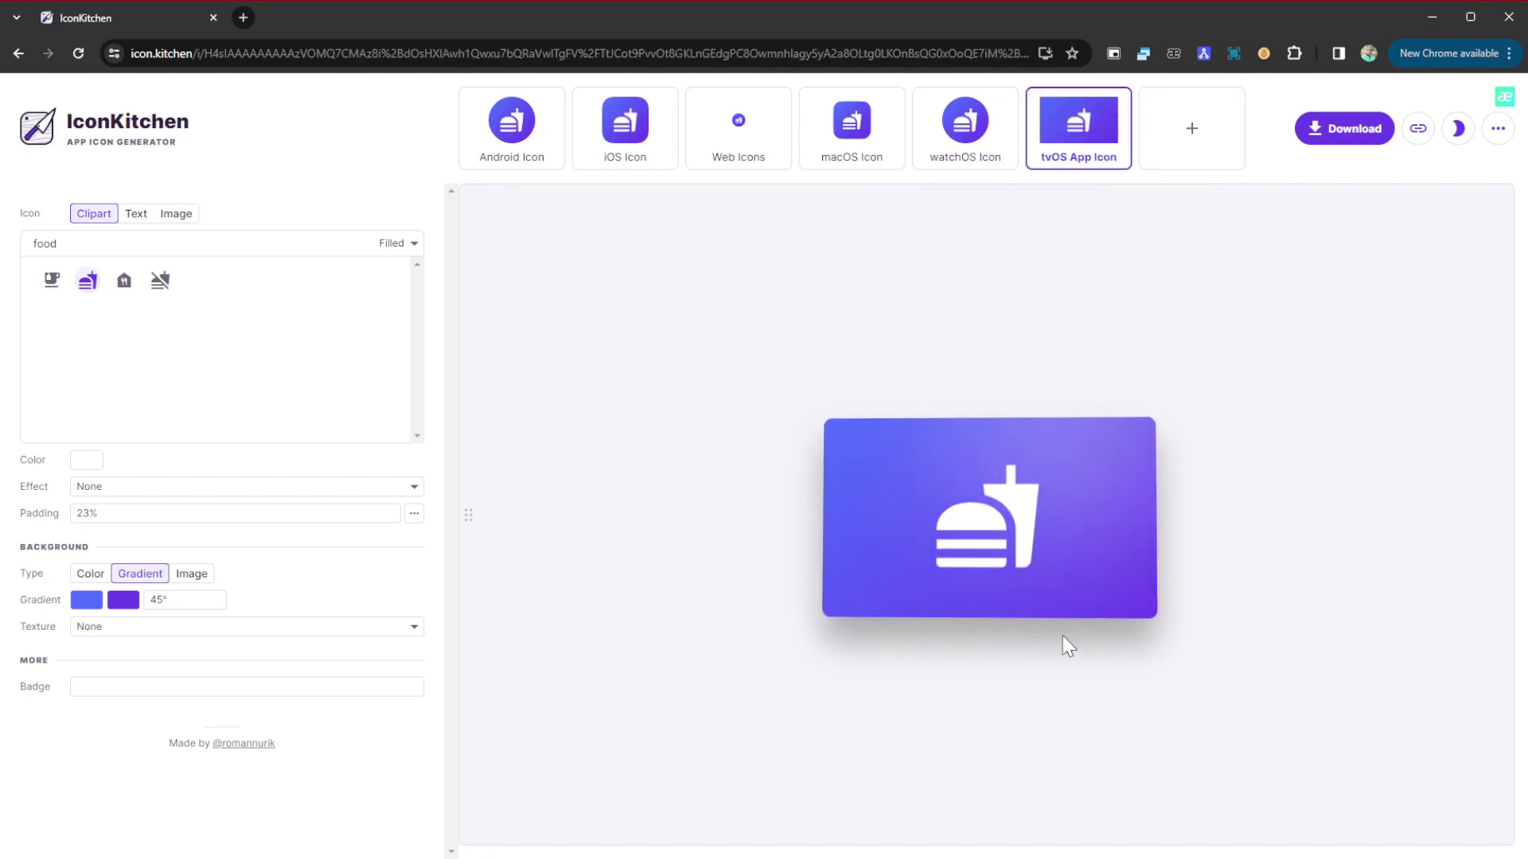
click(1193, 129)
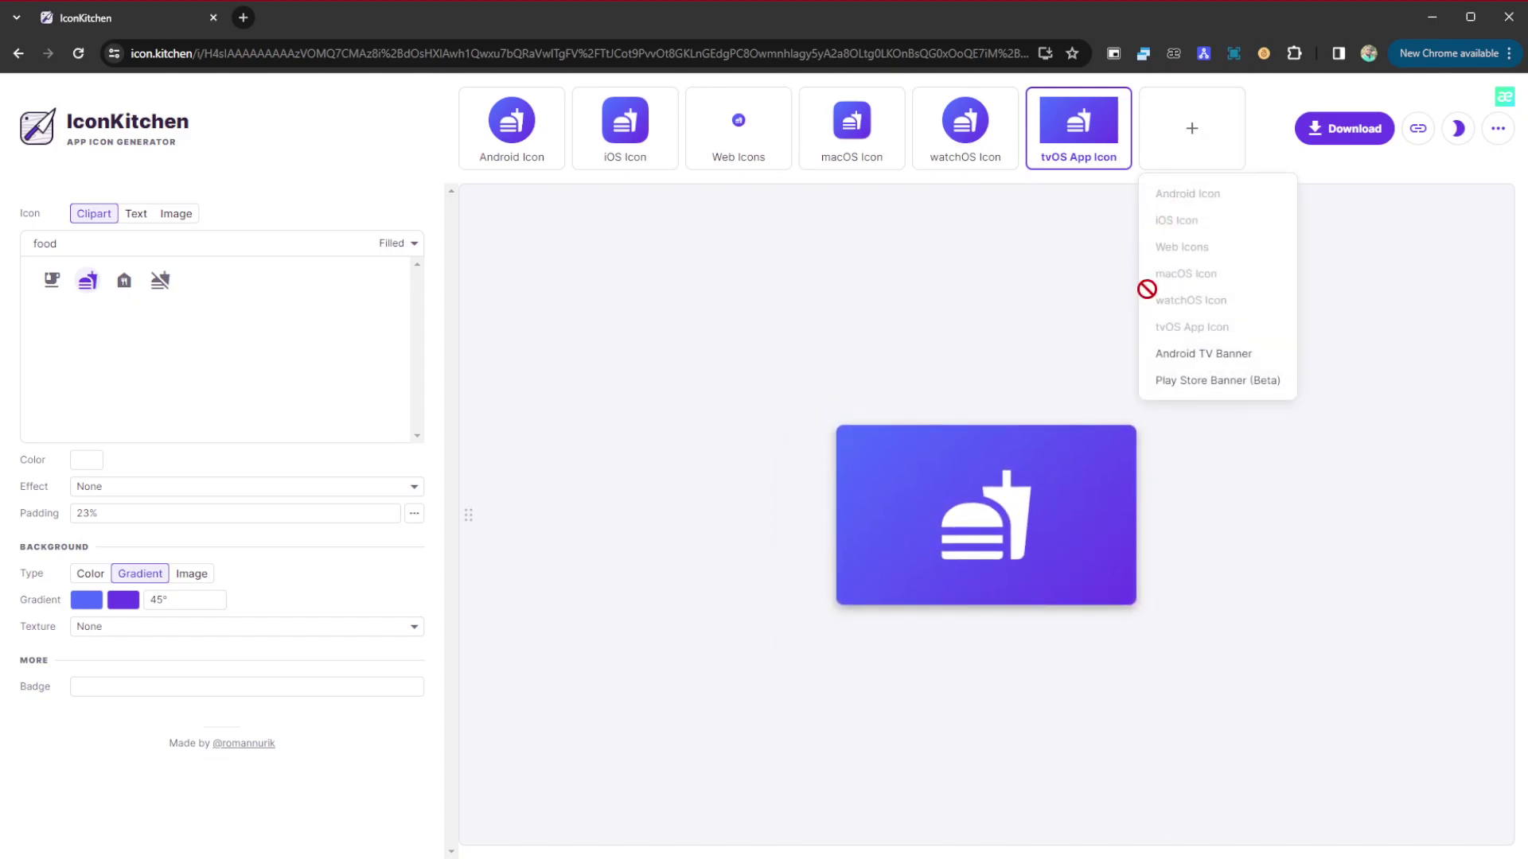
click(1200, 355)
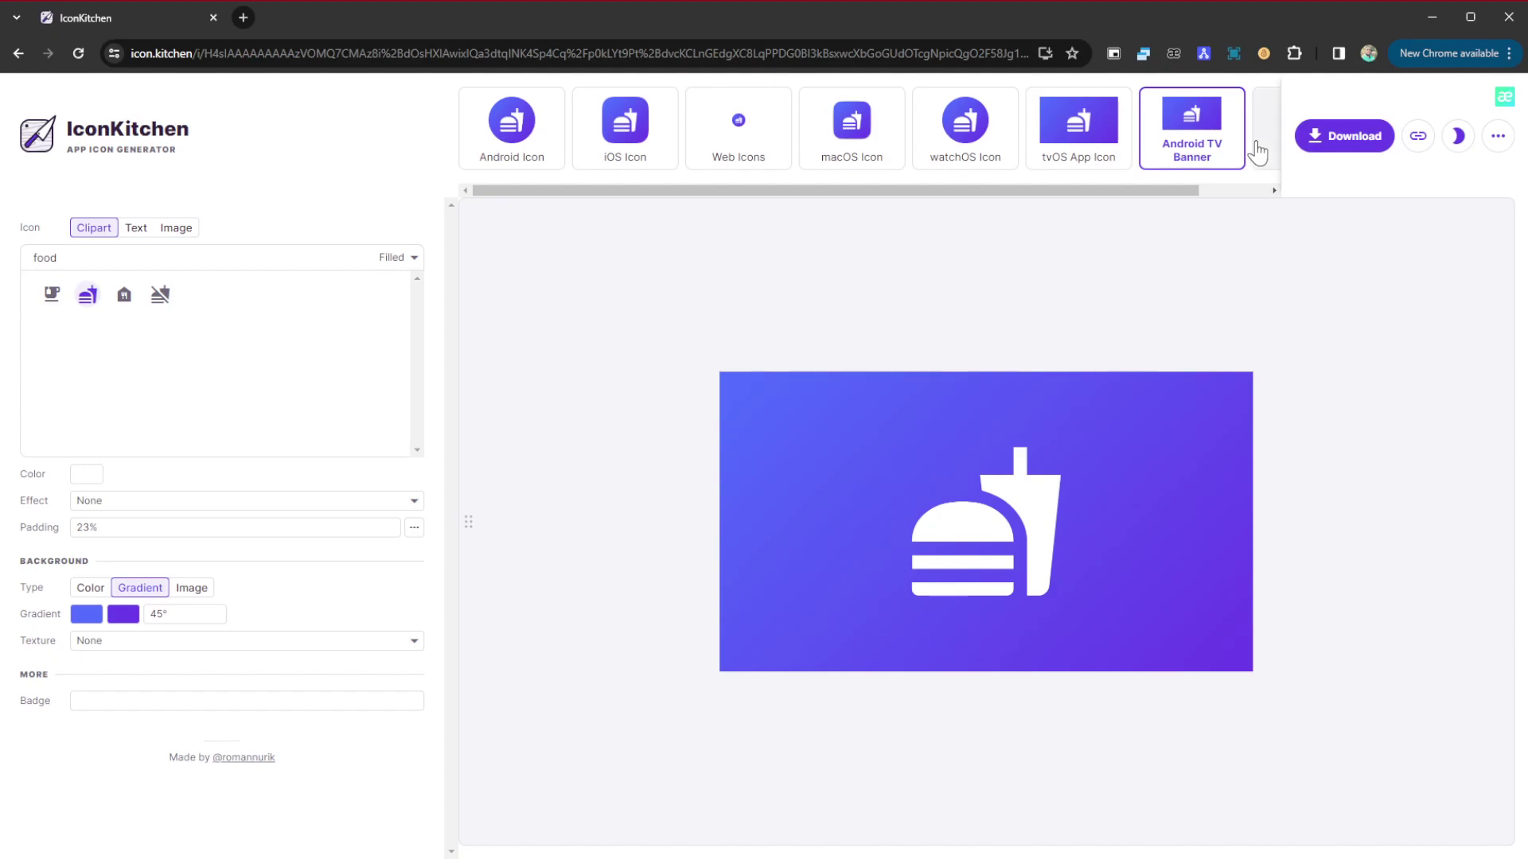
click(1258, 150)
click(1329, 383)
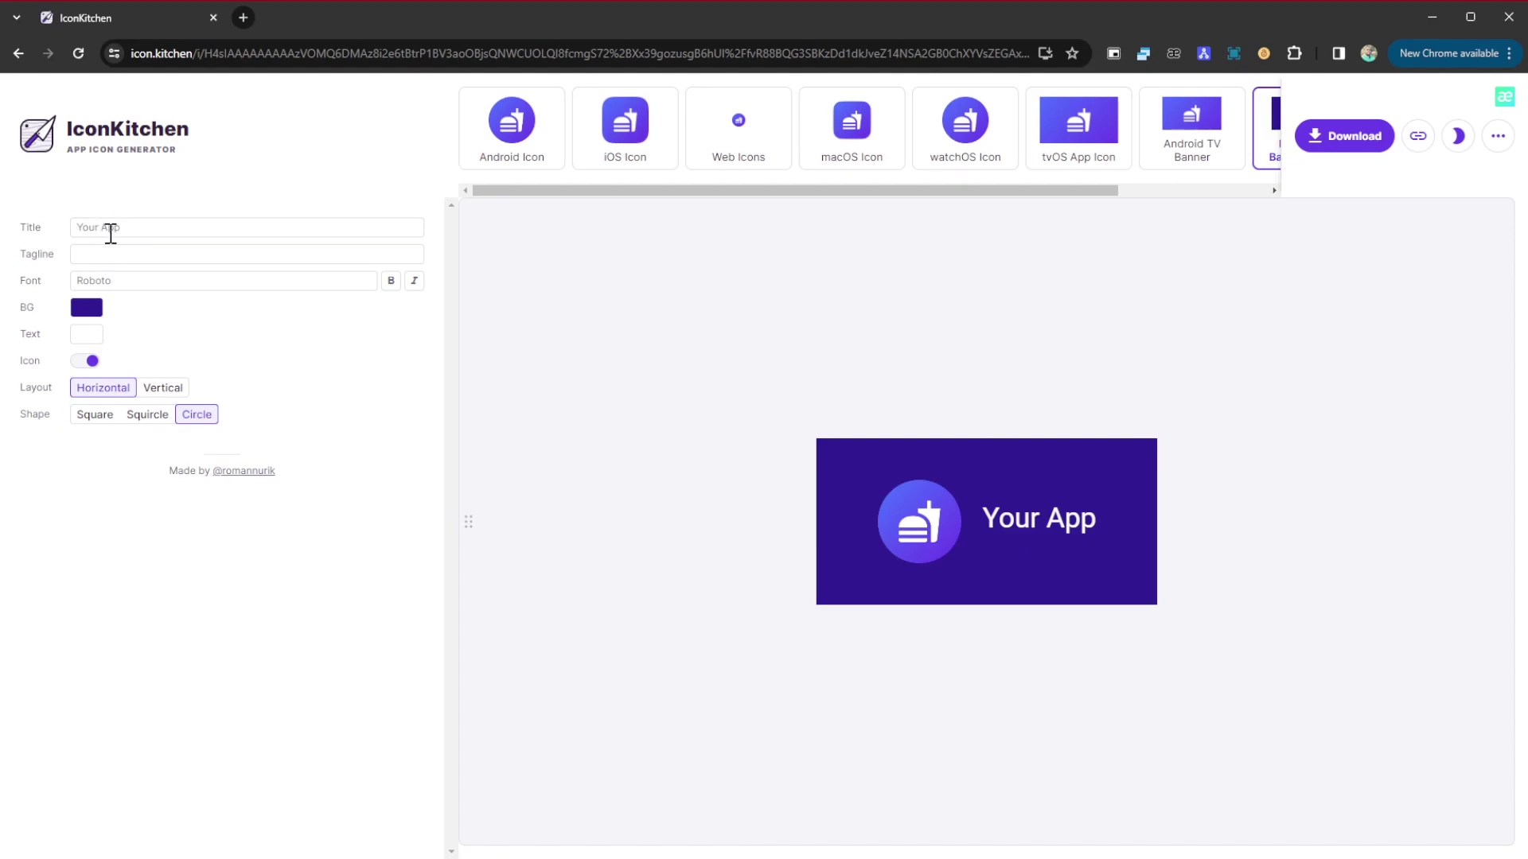
Title the Play Store banner 'Restau' and return to the Android Icon preview
text(Resa)
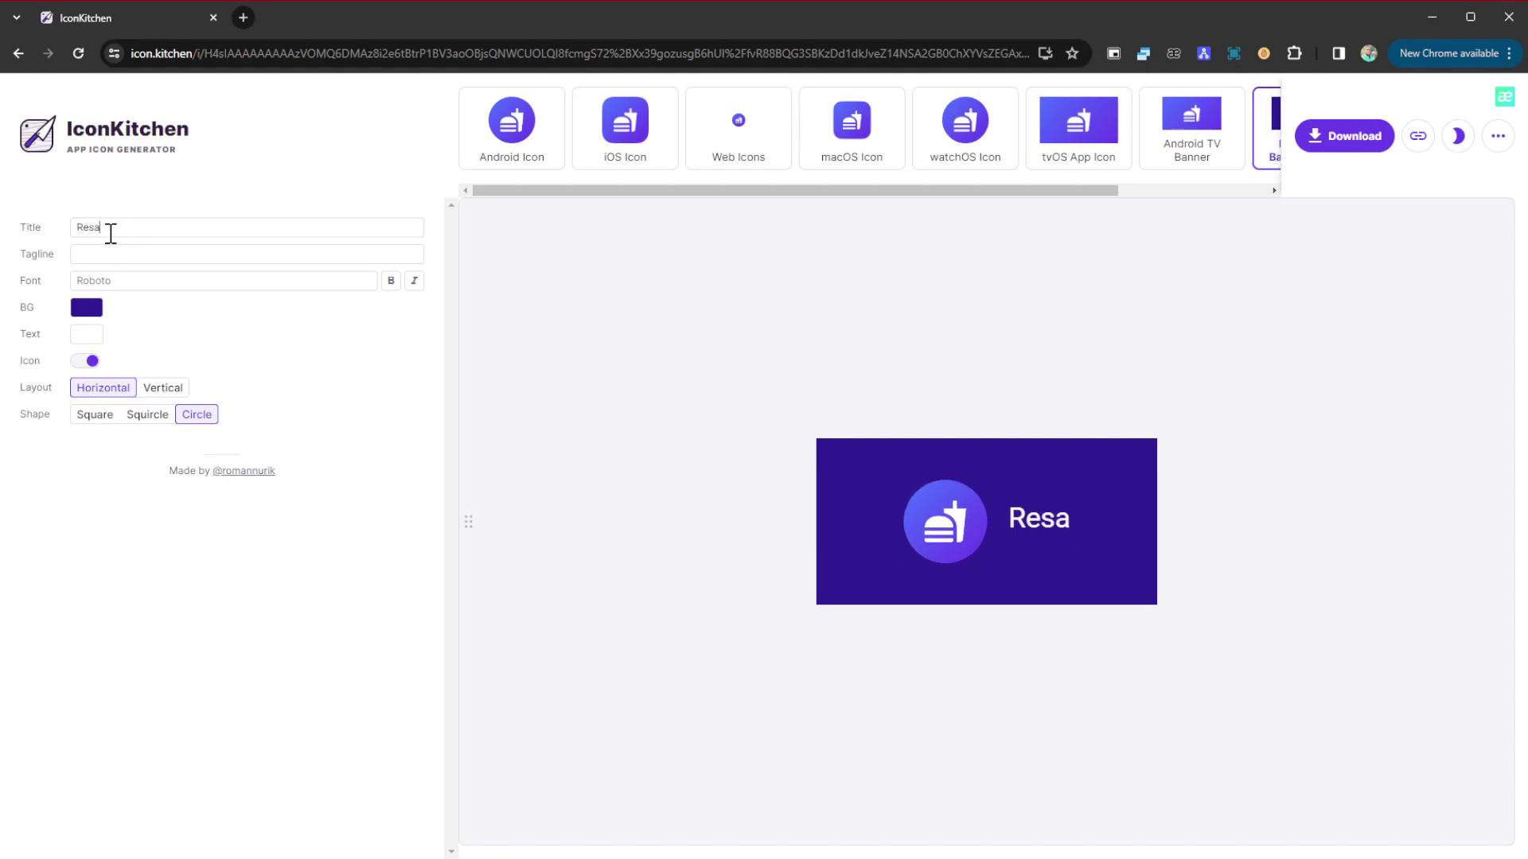
key(BackSpace)
text(t)
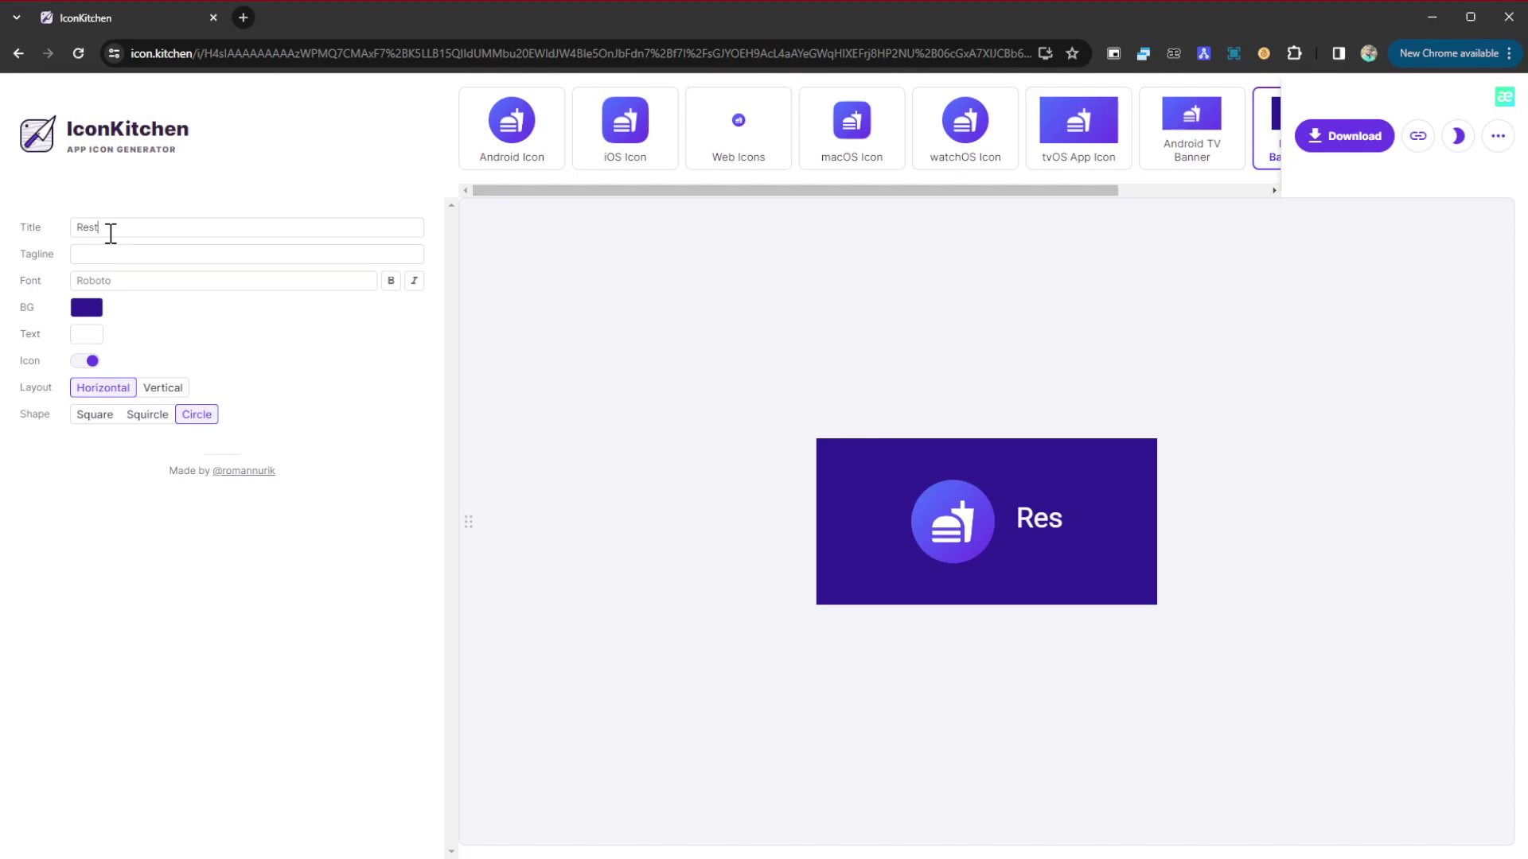
text(tau)
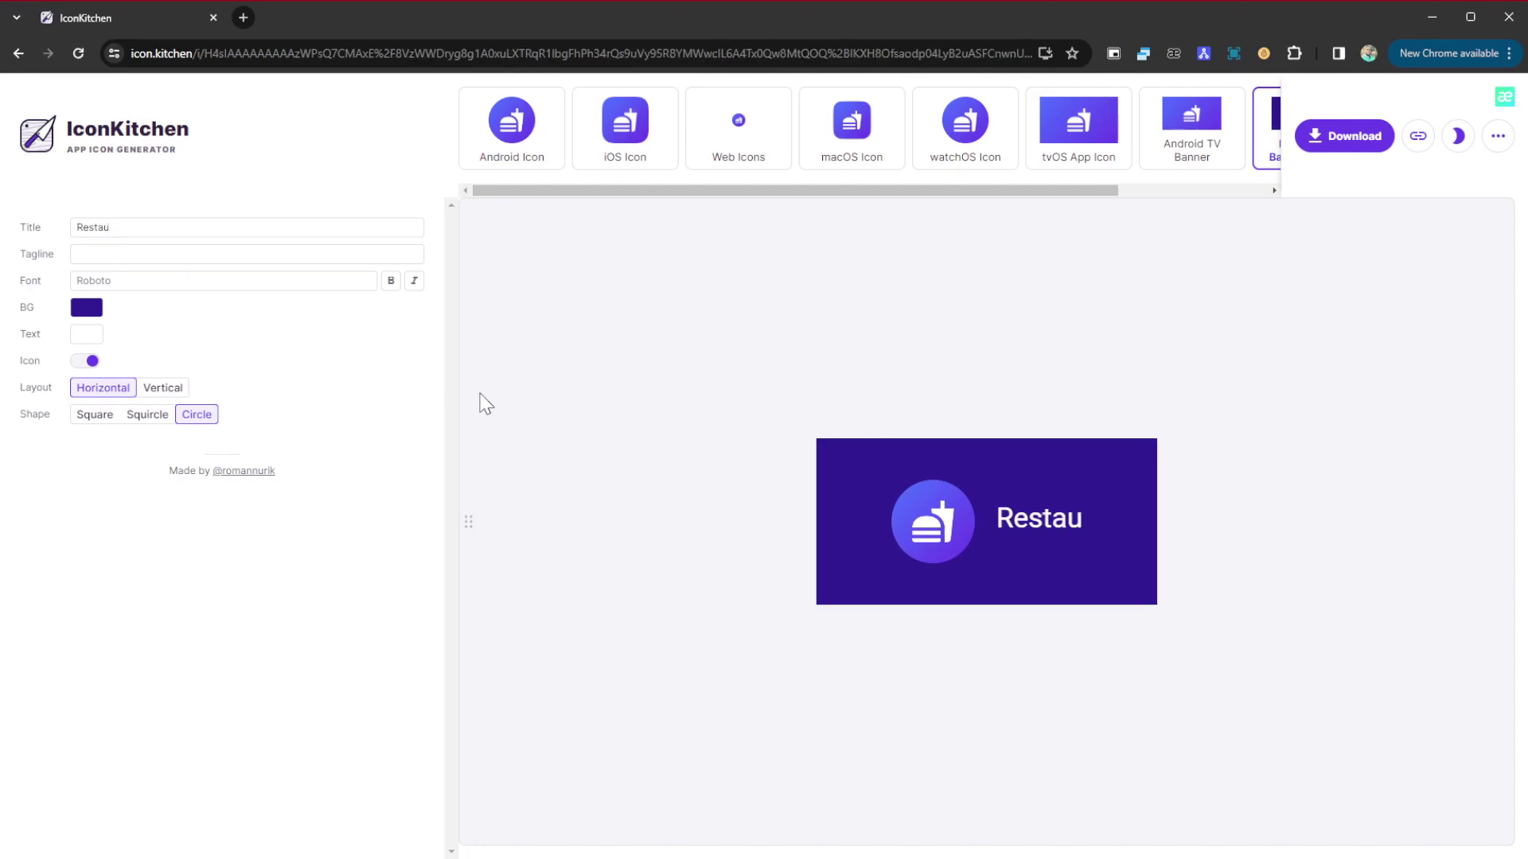
click(542, 149)
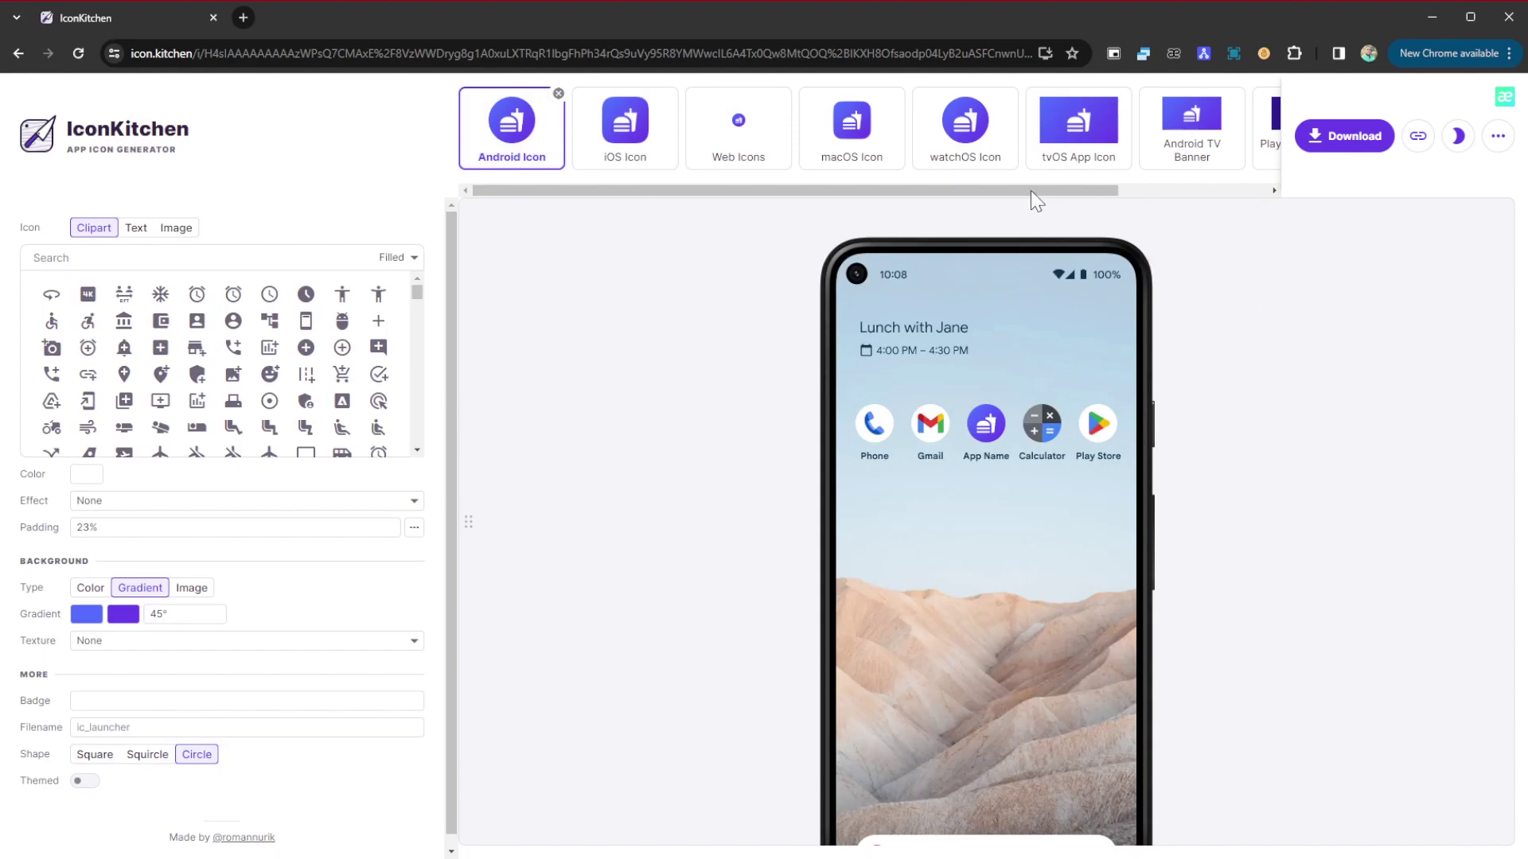
Download the generated icon set, dismissing the ⋯ options menu without starting over
drag(1031, 191, 1155, 193)
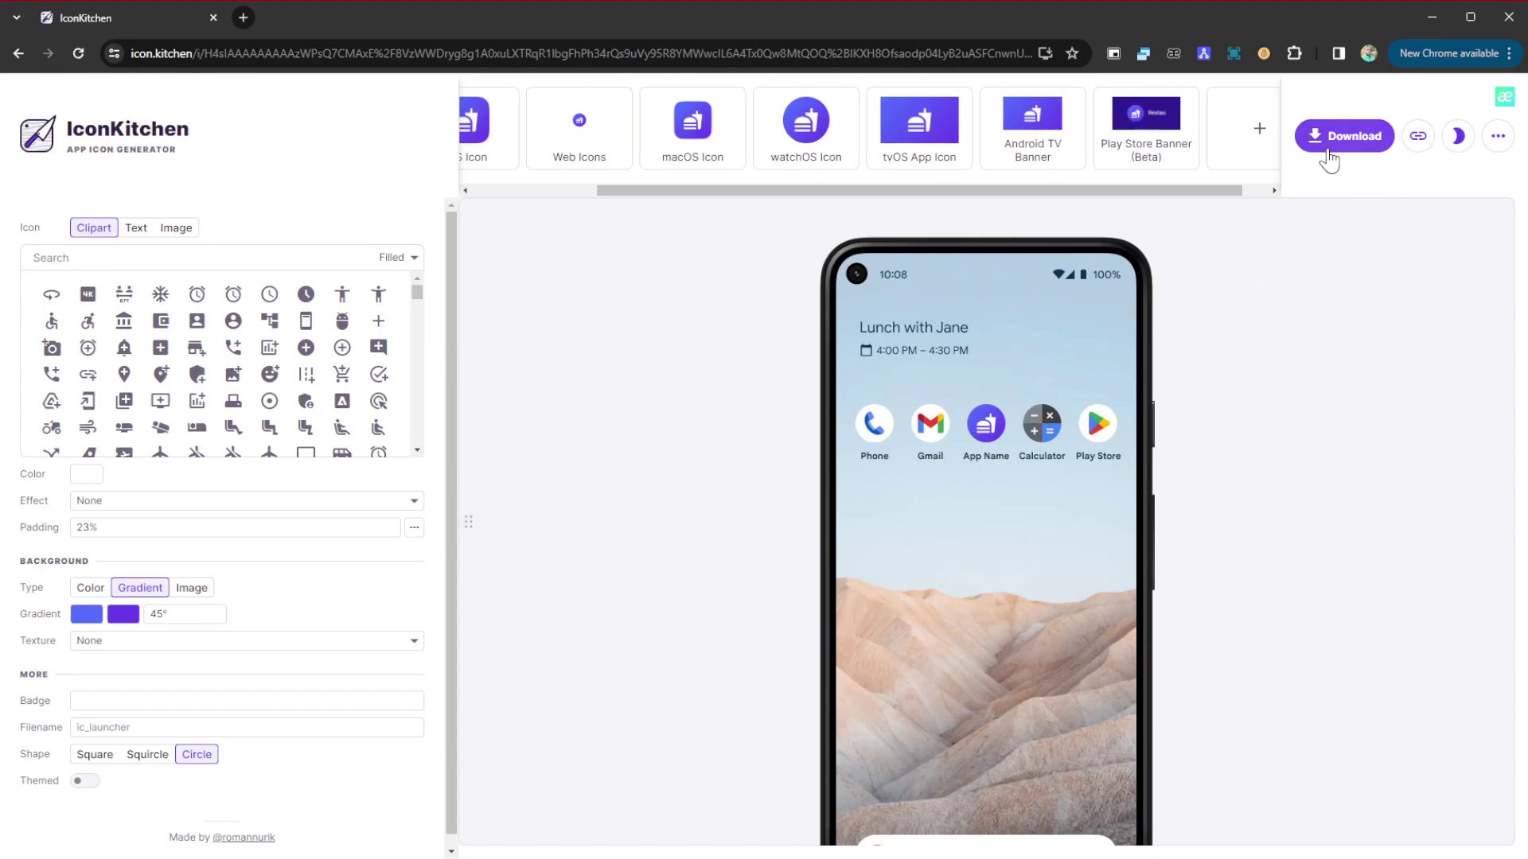
click(1500, 137)
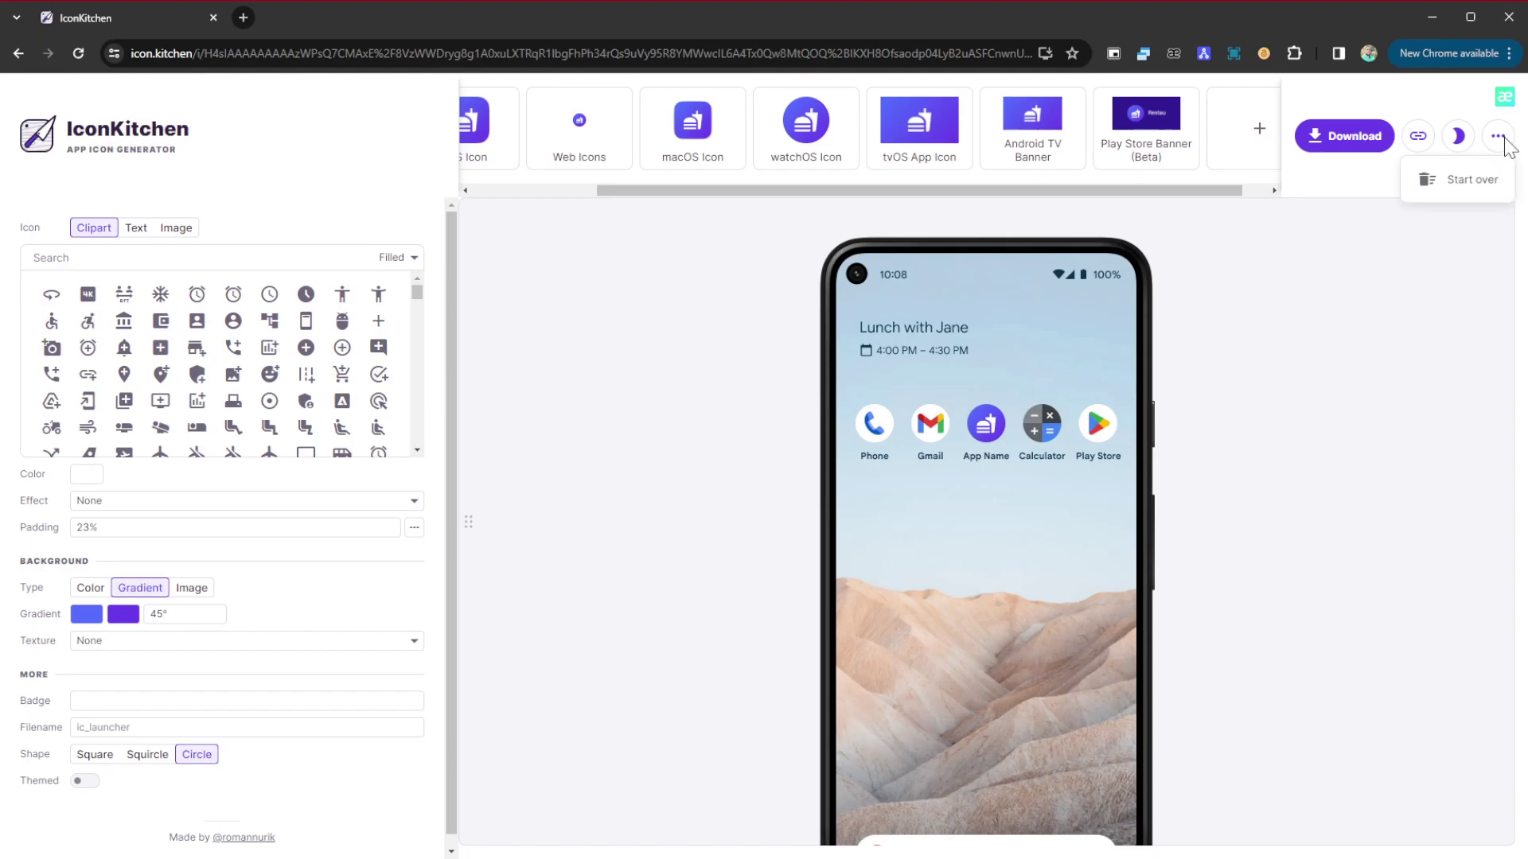
click(1339, 183)
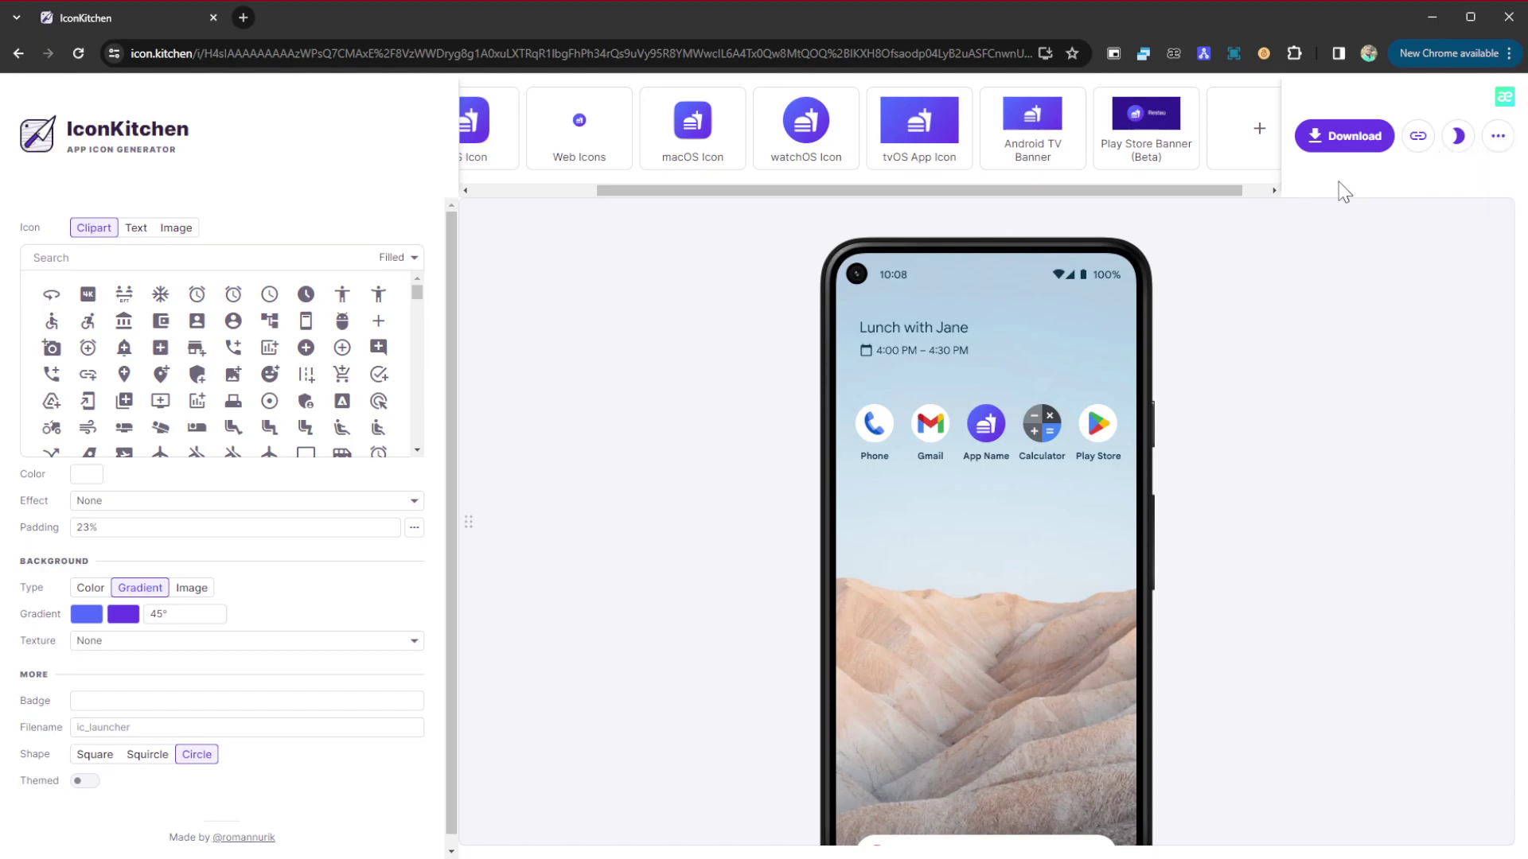
click(1341, 142)
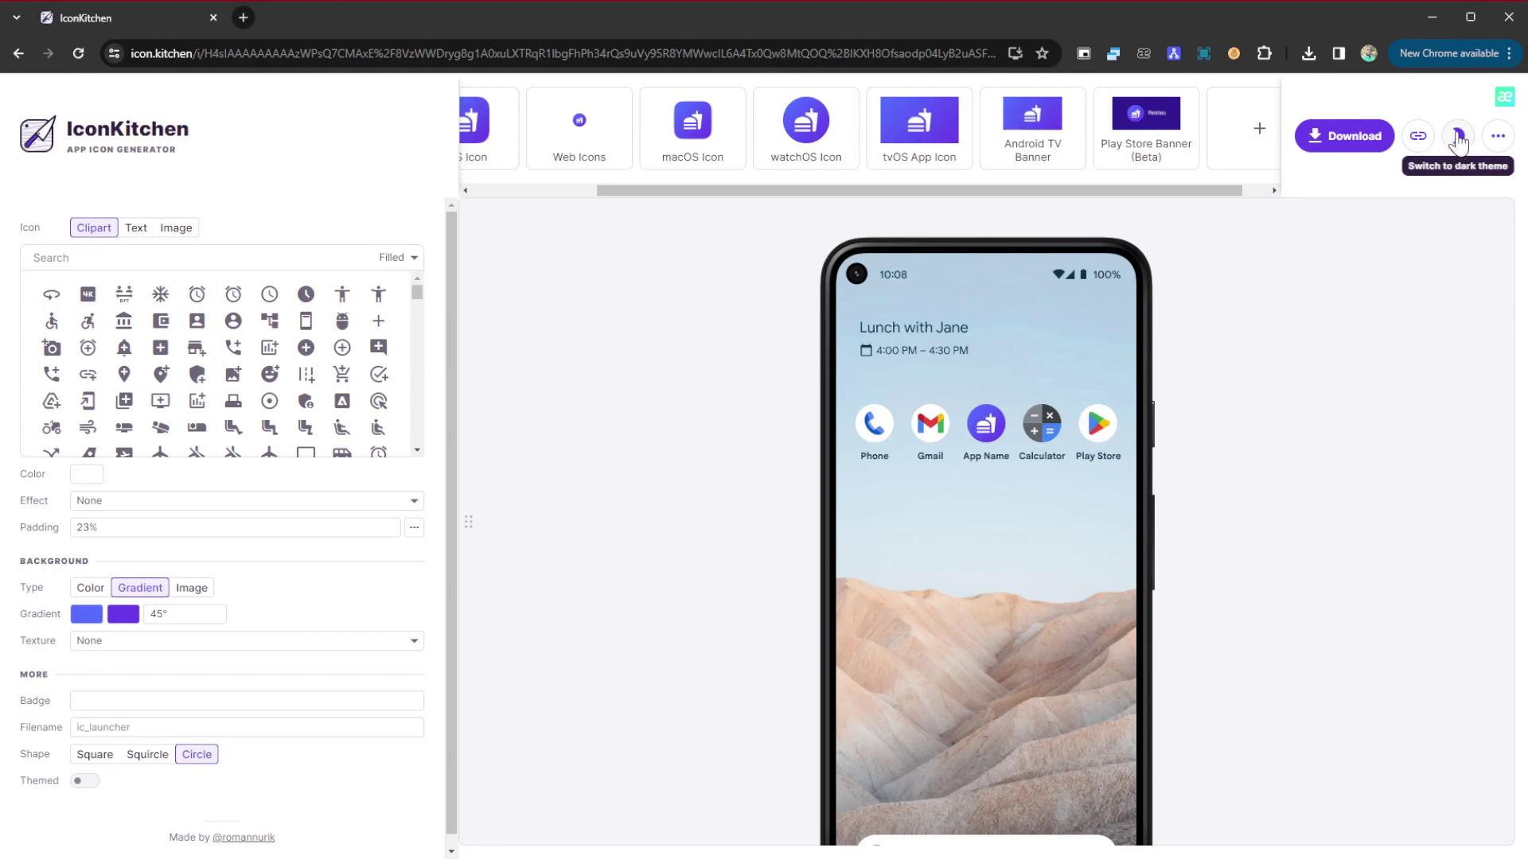
click(1459, 138)
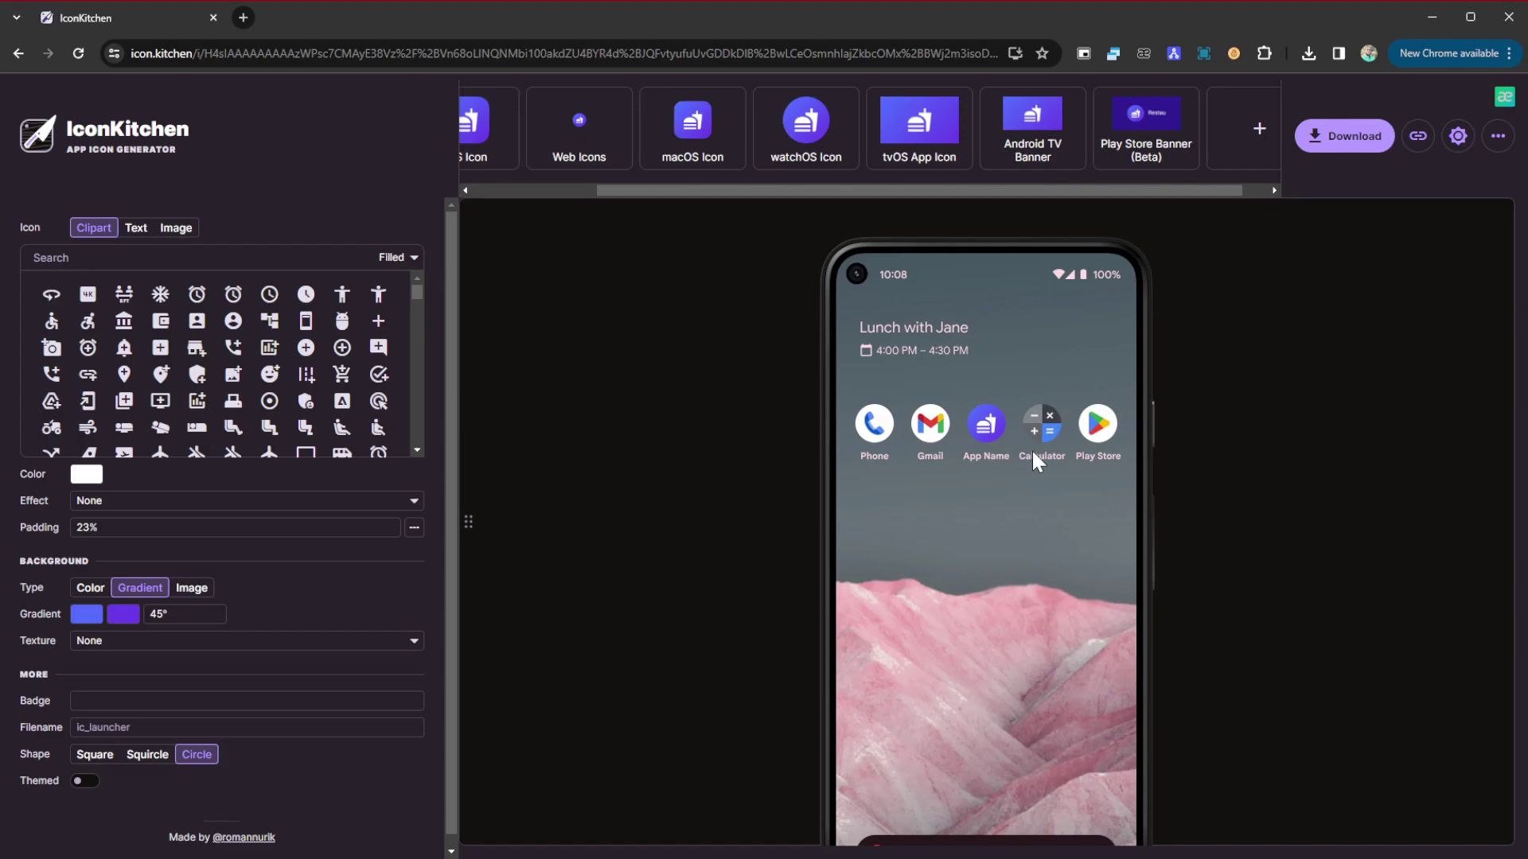
click(1458, 136)
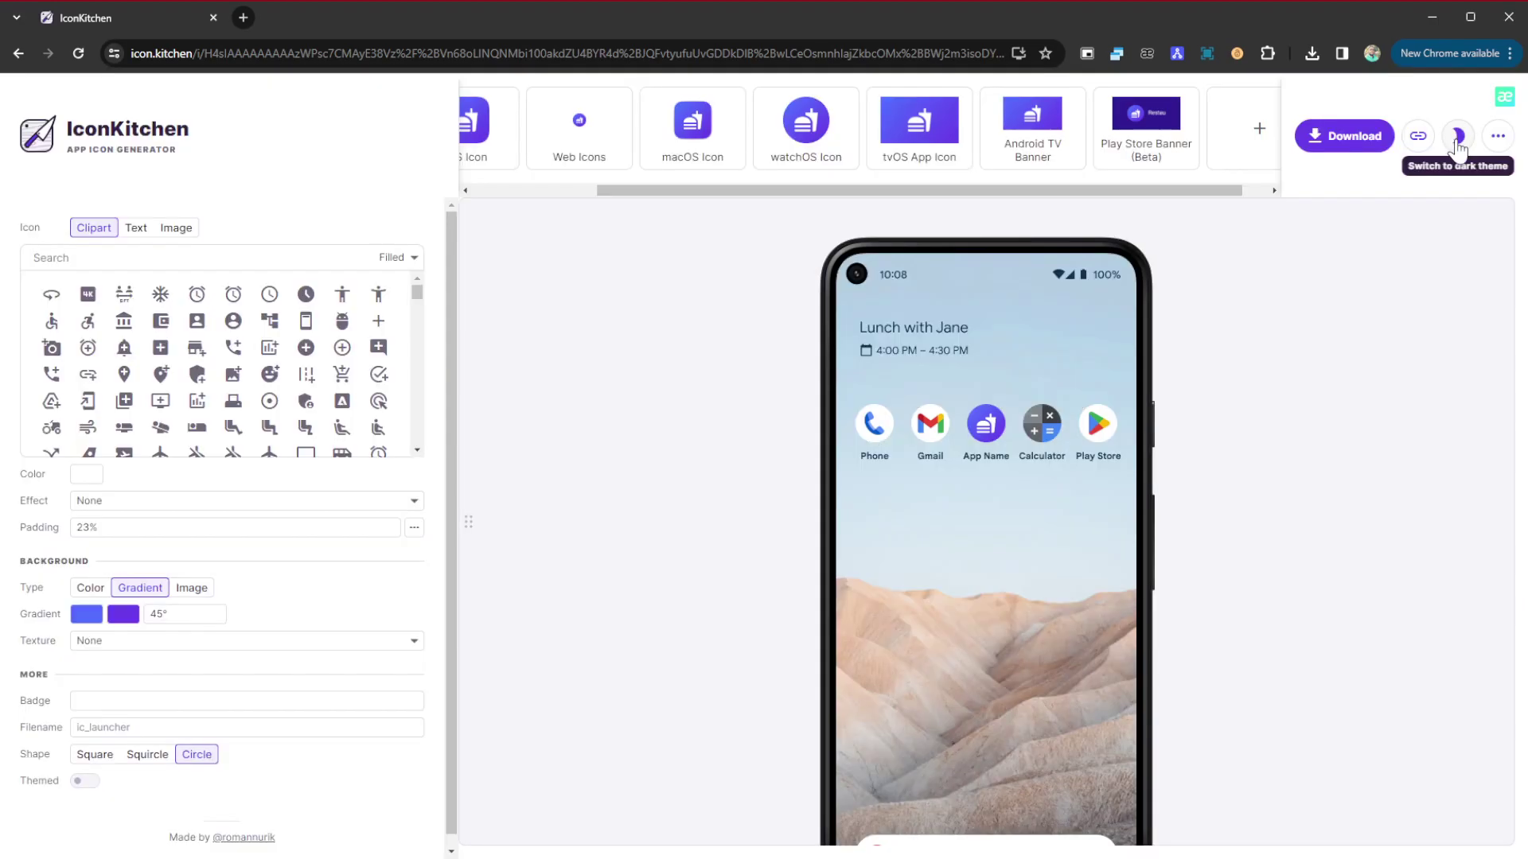
click(1496, 140)
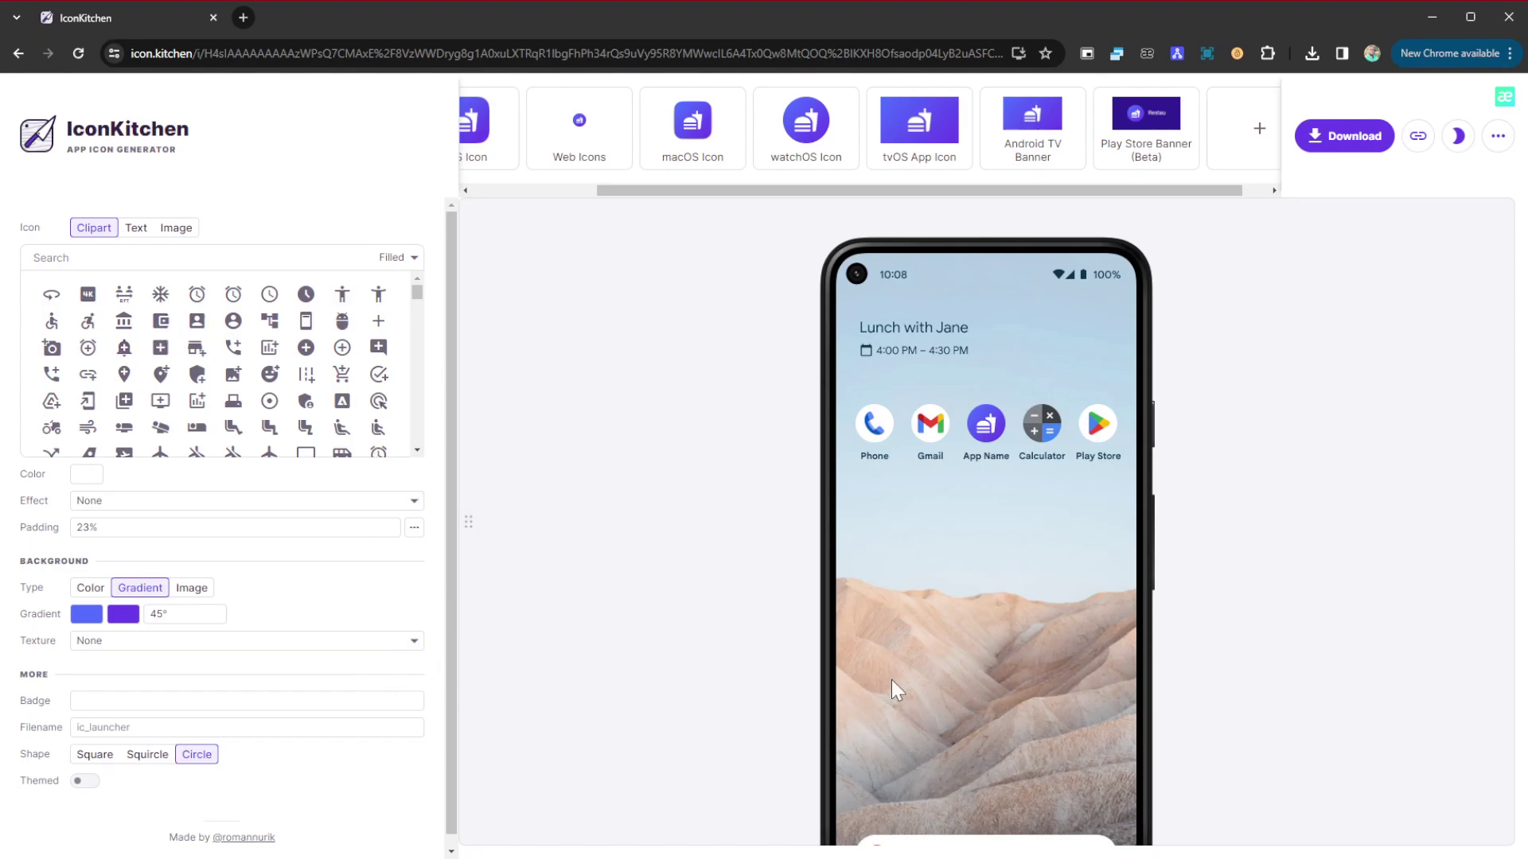
Preview the iOS icon on an iPhone, then switch the icon source from Text to Image without a file
drag(655, 194, 516, 188)
click(616, 163)
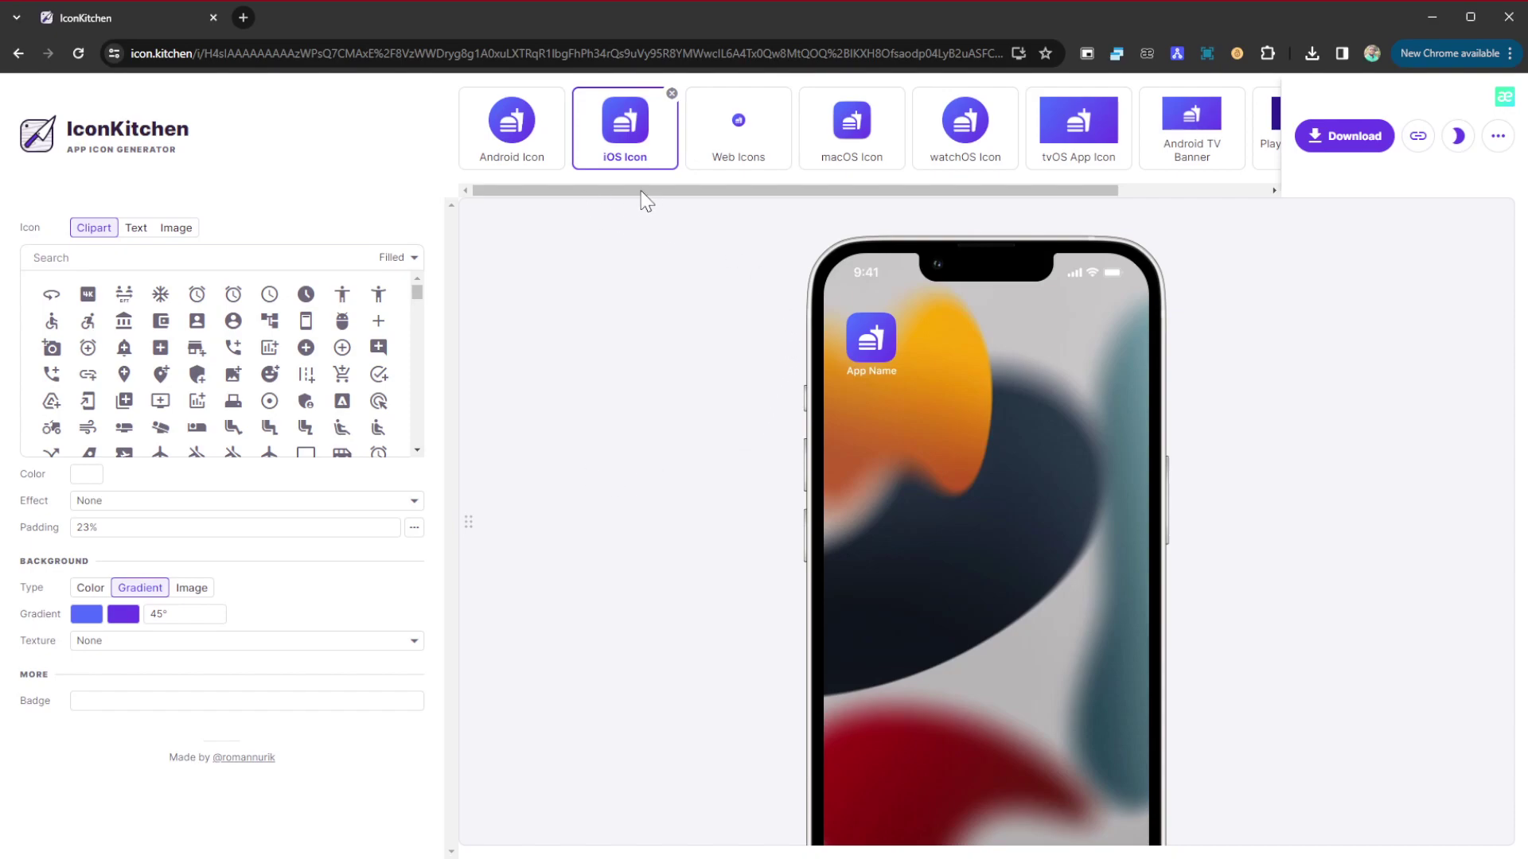
scroll(88, 342, down, 10)
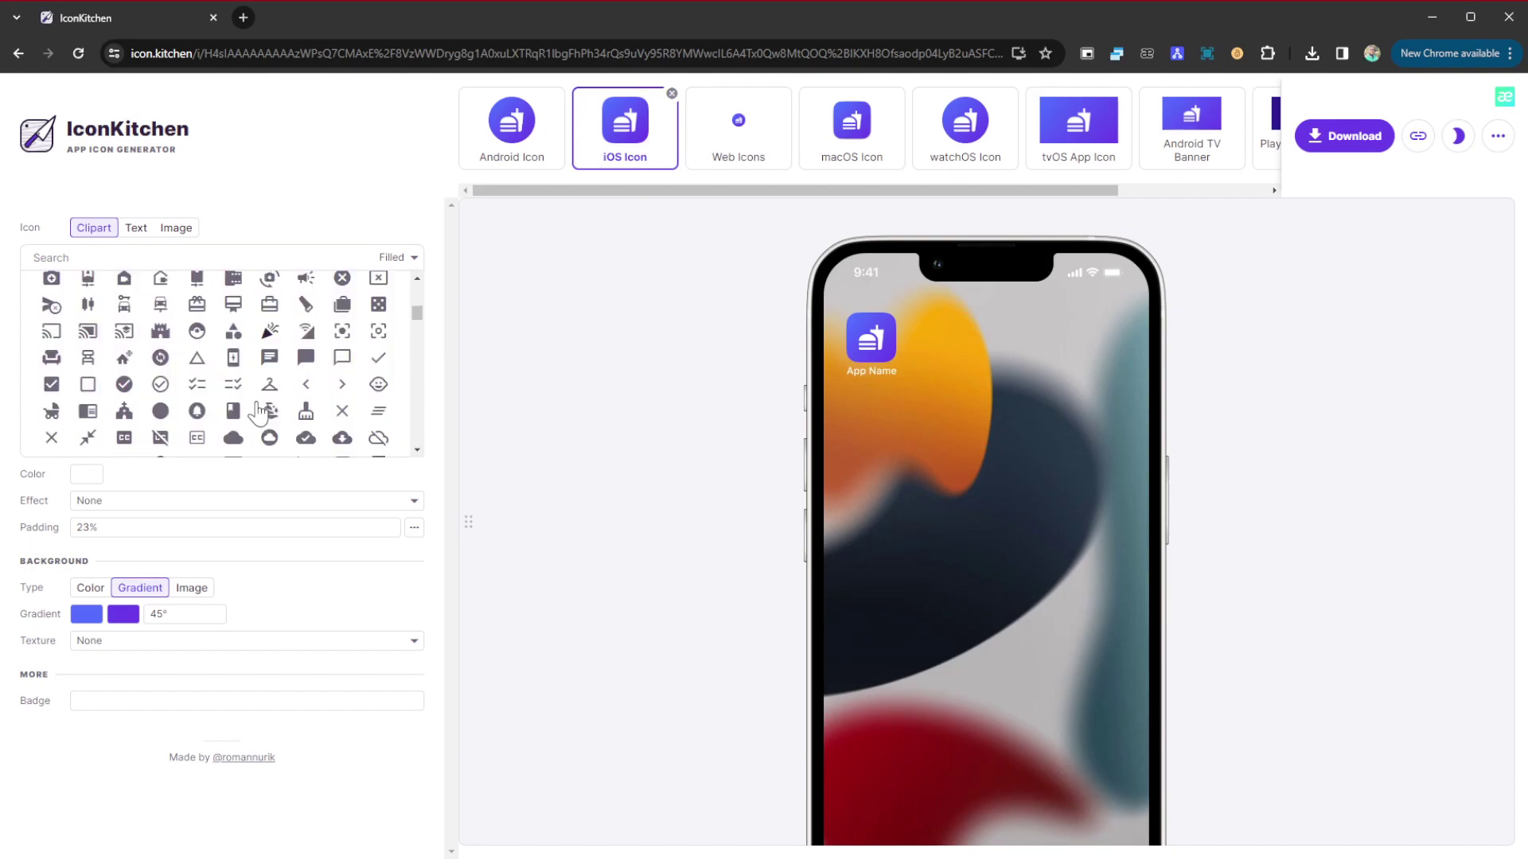
click(136, 231)
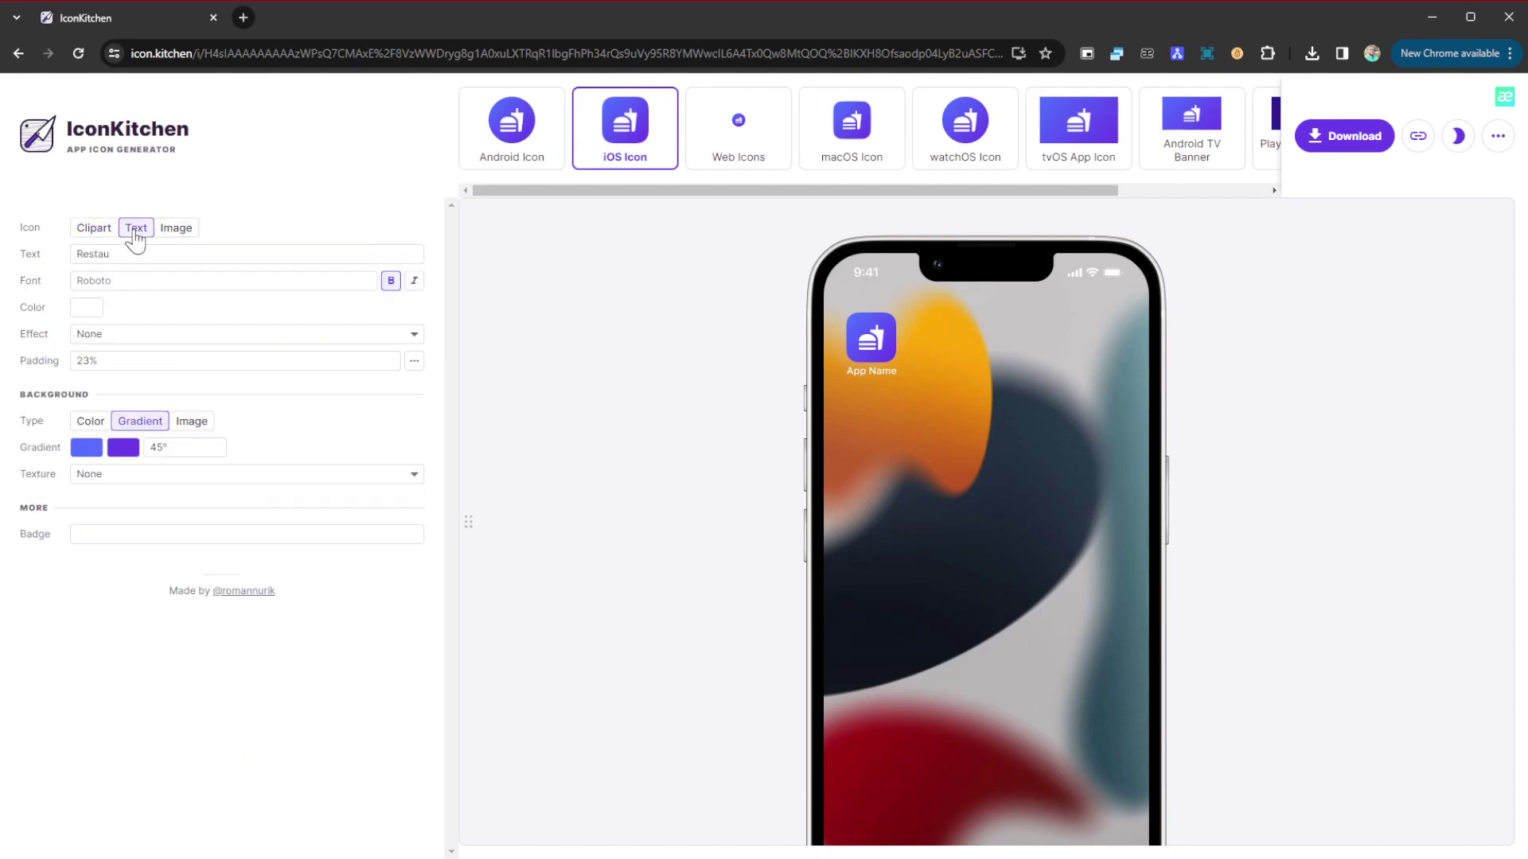
click(177, 230)
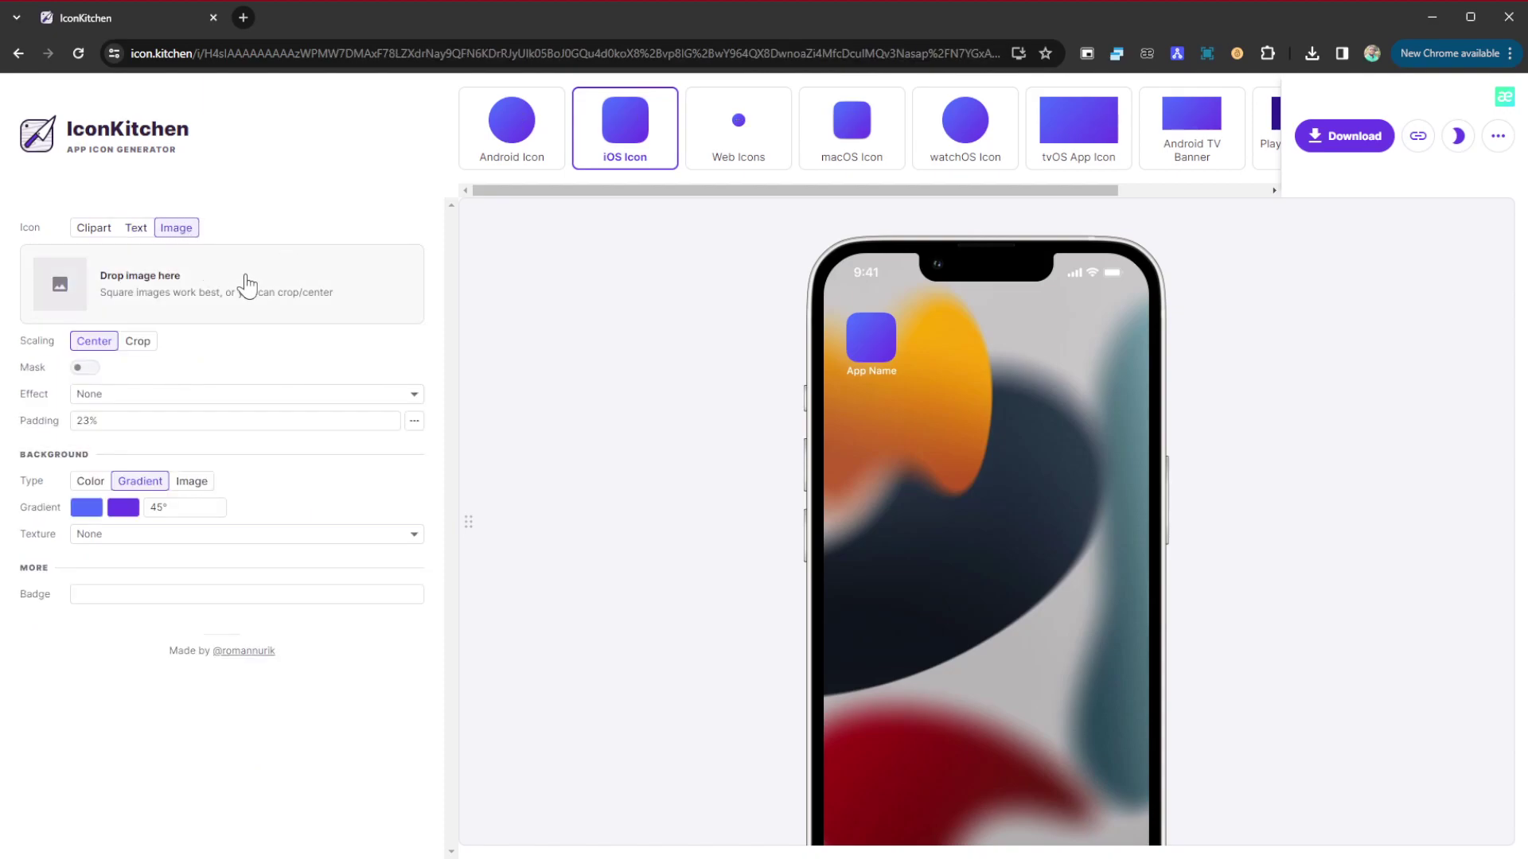